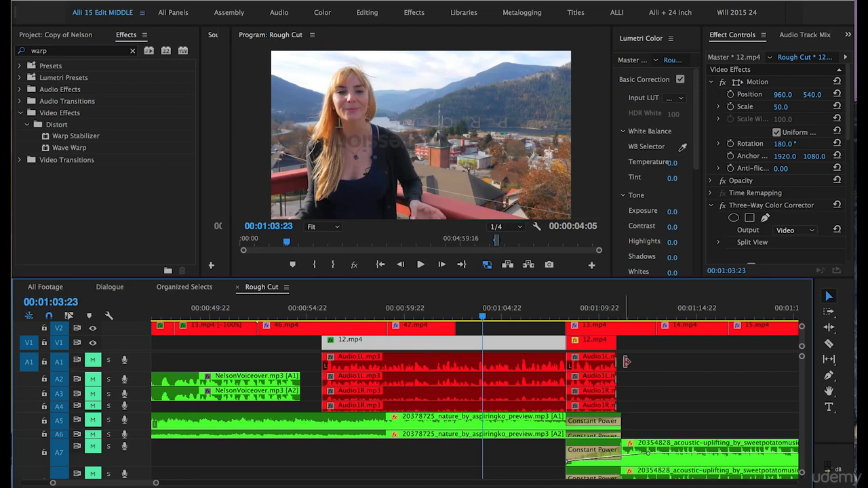
- Unmute audio tracks A1 and A2 and briefly play back the sequence
click(93, 360)
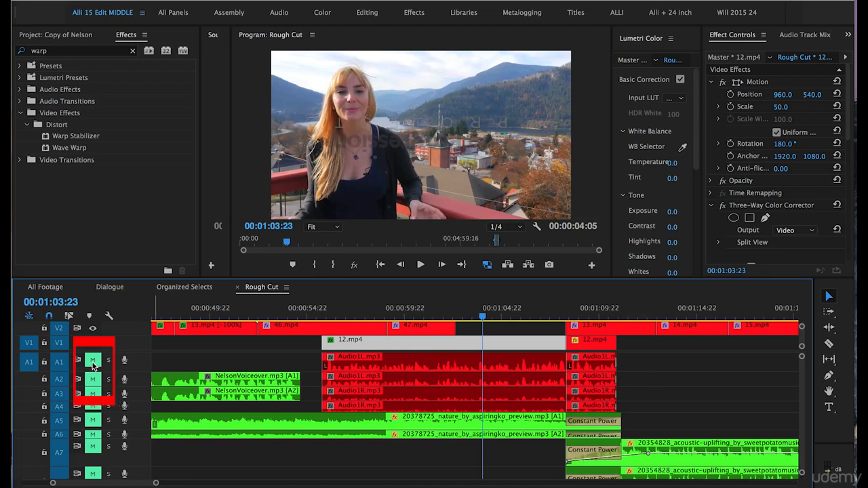
click(93, 379)
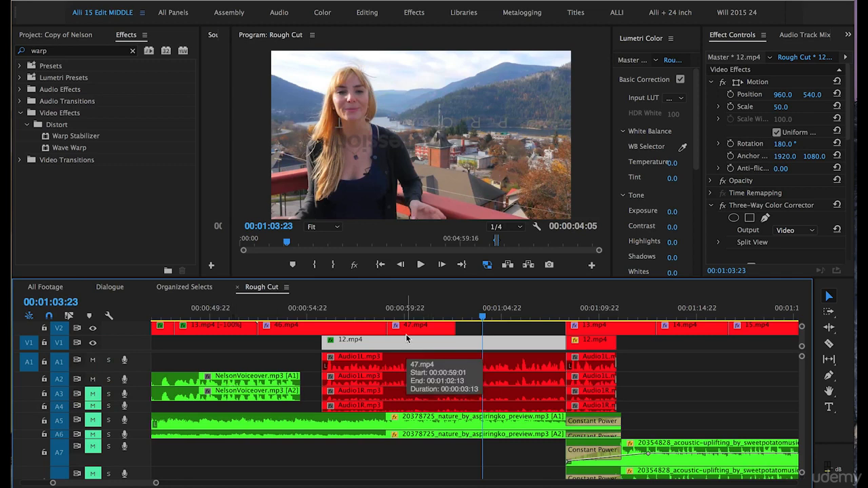
key(space)
key(space)
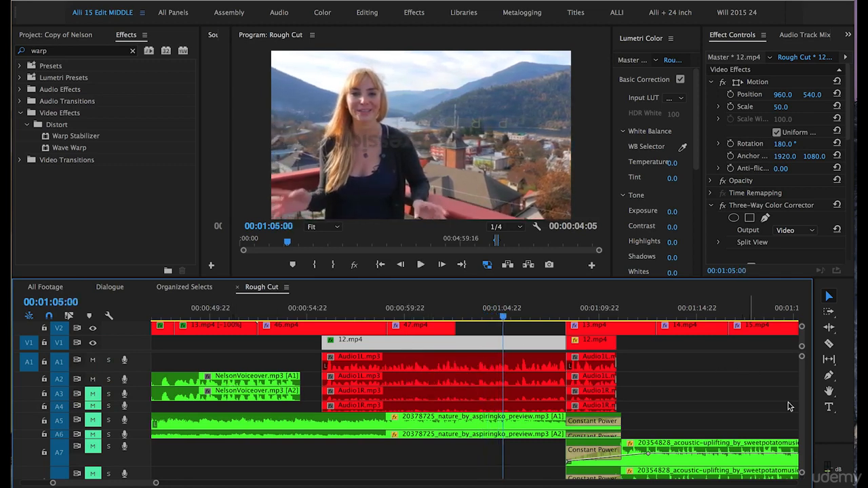
- Expand the audio meters and play the sequence from around 00:01:04:22 to listen to the levels
drag(831, 444, 822, 336)
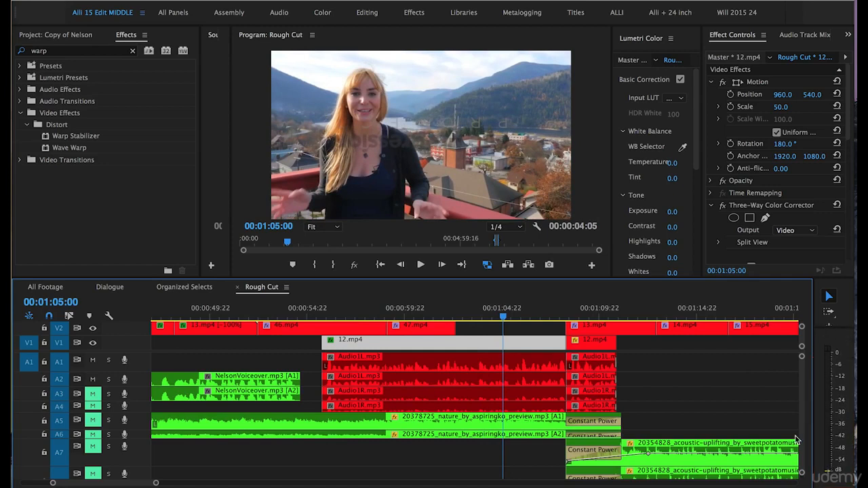
click(483, 314)
key(space)
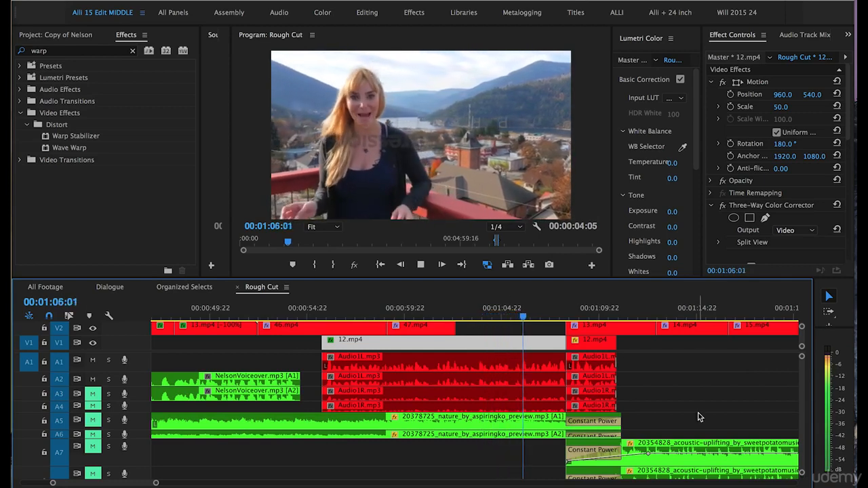
key(space)
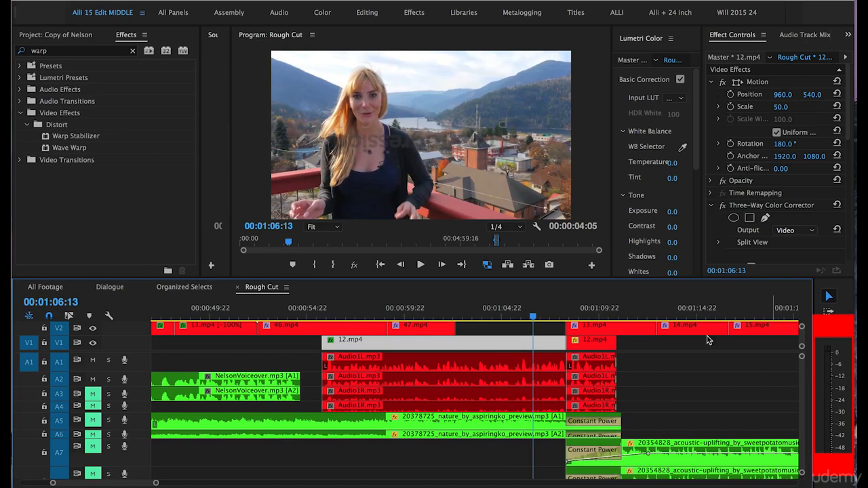
- Deselect the clips, adjust the computer's playback volume, and resume playing the sequence
click(482, 324)
key(XF86AudioLowerVolume)
key(XF86AudioLowerVolume)
key(XF86AudioLowerVolume)
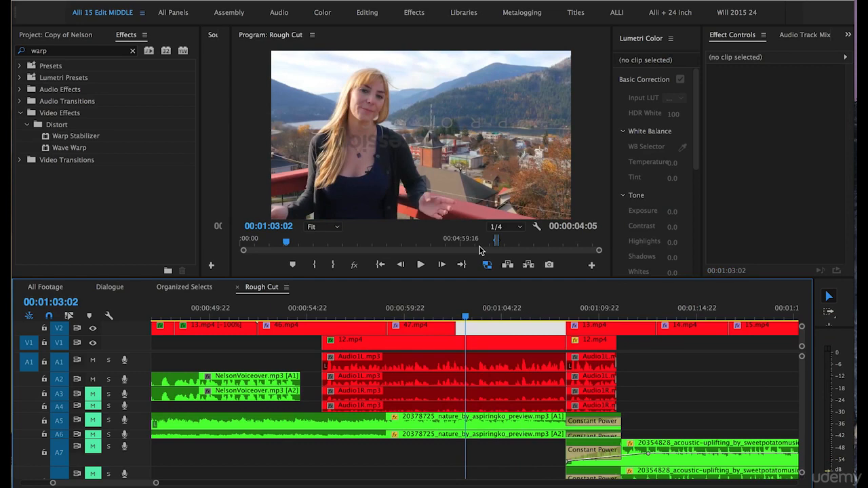
key(XF86AudioRaiseVolume)
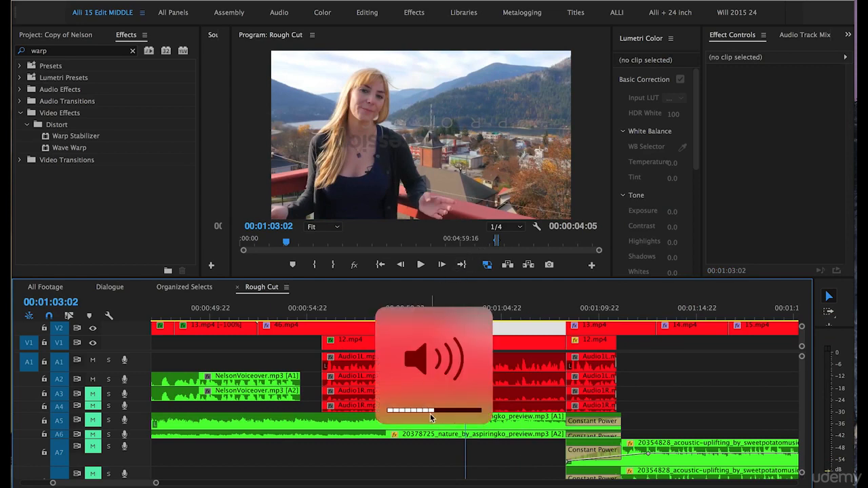
key(XF86AudioRaiseVolume)
key(XF86AudioRaiseVolume)
key(XF86AudioRaiseVolume)
key(XF86AudioRaiseVolume)
key(XF86AudioRaiseVolume)
key(XF86AudioRaiseVolume)
key(XF86AudioRaiseVolume)
key(XF86AudioRaiseVolume)
key(XF86AudioLowerVolume)
key(XF86AudioLowerVolume)
key(XF86AudioLowerVolume)
key(XF86AudioLowerVolume)
key(XF86AudioLowerVolume)
key(XF86AudioLowerVolume)
key(XF86AudioLowerVolume)
key(XF86AudioLowerVolume)
key(XF86AudioLowerVolume)
key(XF86AudioLowerVolume)
key(XF86AudioLowerVolume)
key(XF86AudioLowerVolume)
key(XF86AudioLowerVolume)
key(XF86AudioLowerVolume)
key(XF86AudioRaiseVolume)
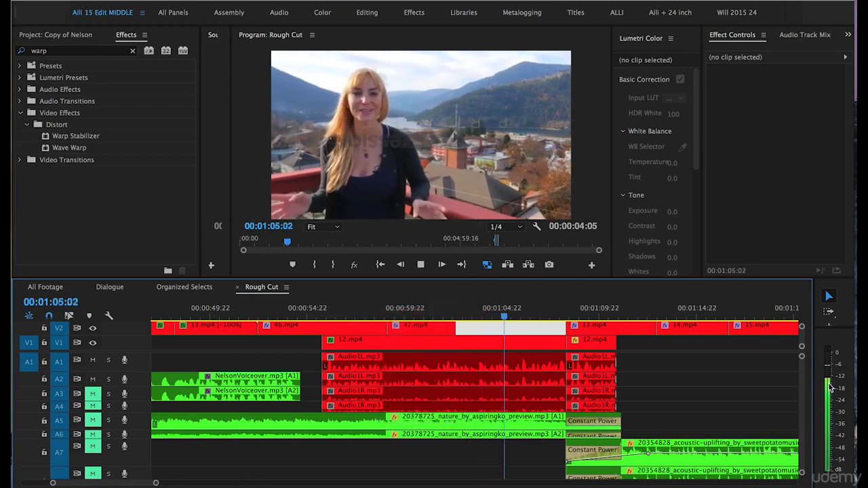
key(space)
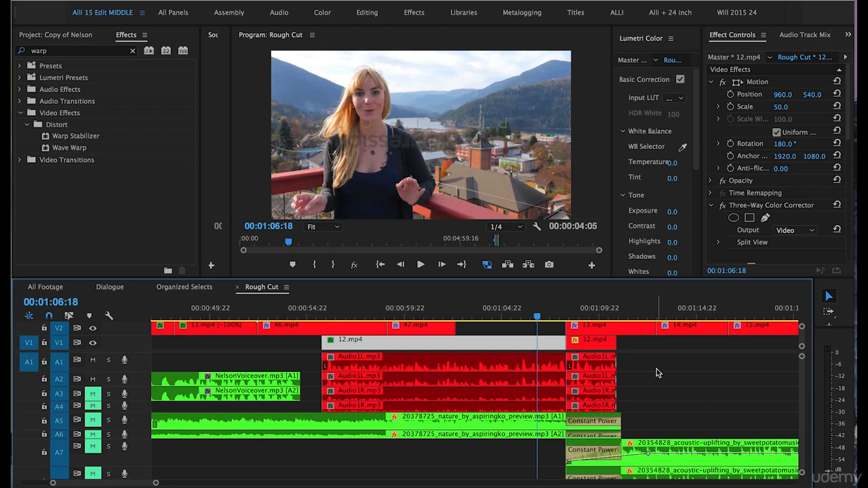
- Select the Audio1L clips on tracks A1 and A2 and adjust their audio gain by 6 dB
click(632, 361)
drag(636, 363, 419, 384)
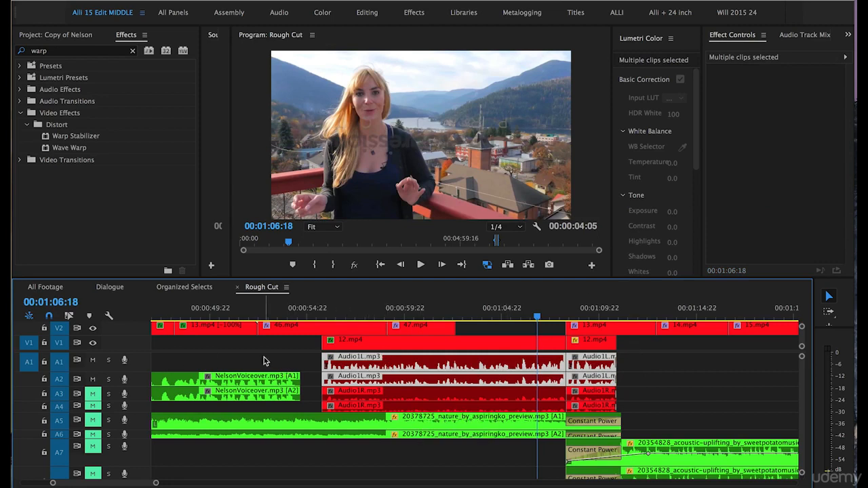
right_click(481, 367)
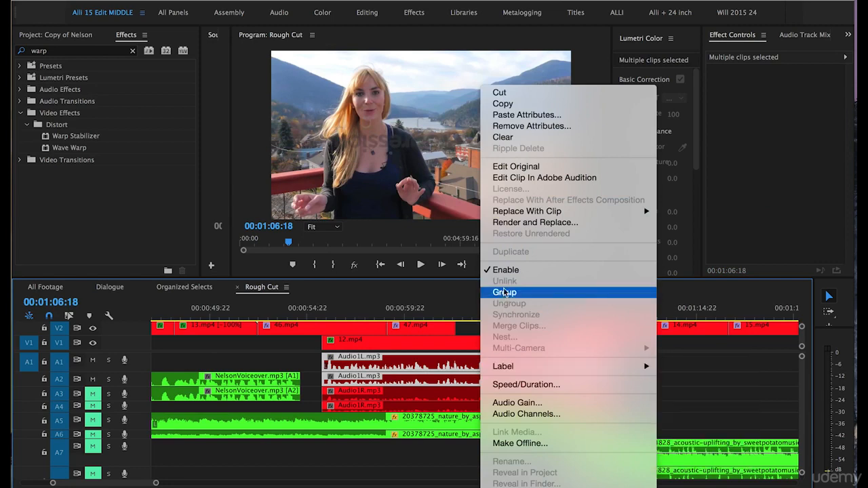
click(516, 403)
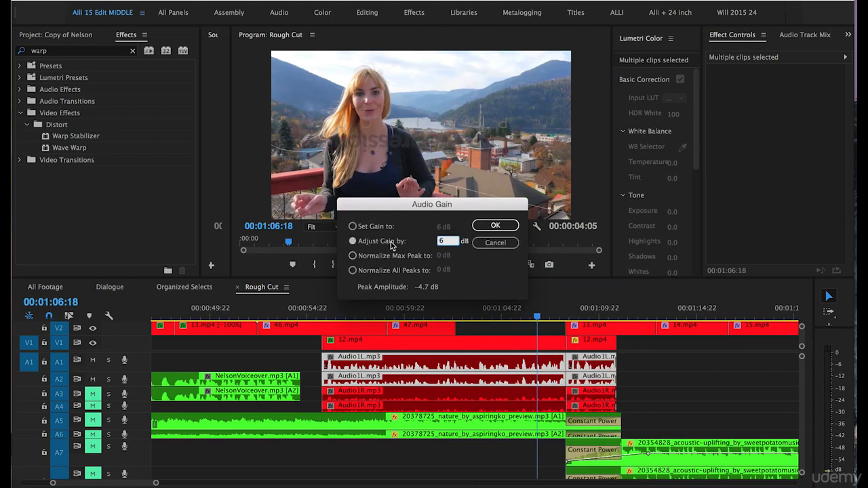
double_click(439, 243)
click(493, 226)
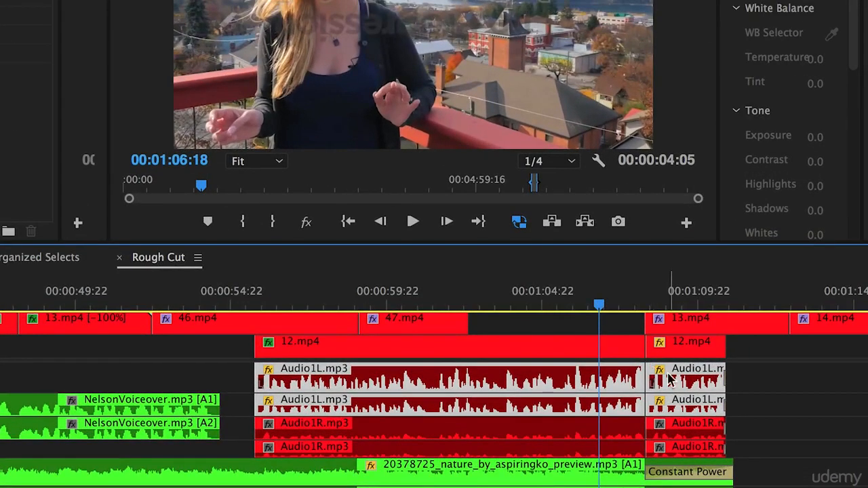
- Check the boosted clip's gain and play back the sequence from about 00:01:03 to hear it
mouse_move(662, 381)
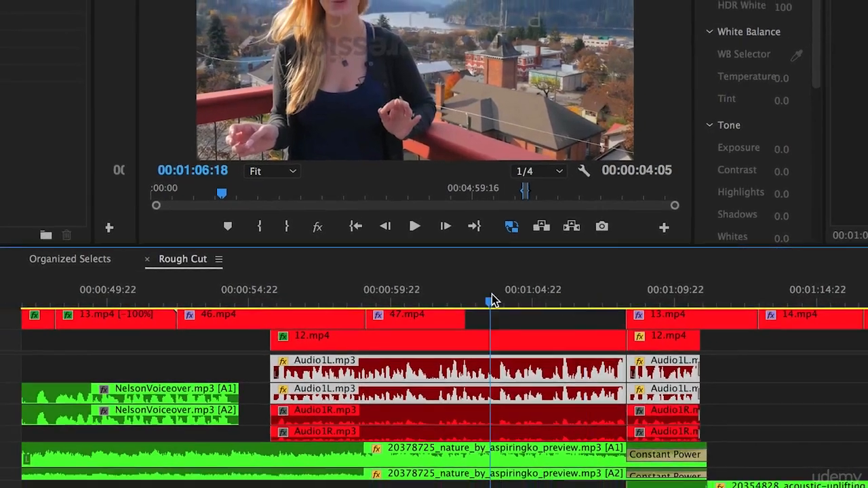
click(498, 299)
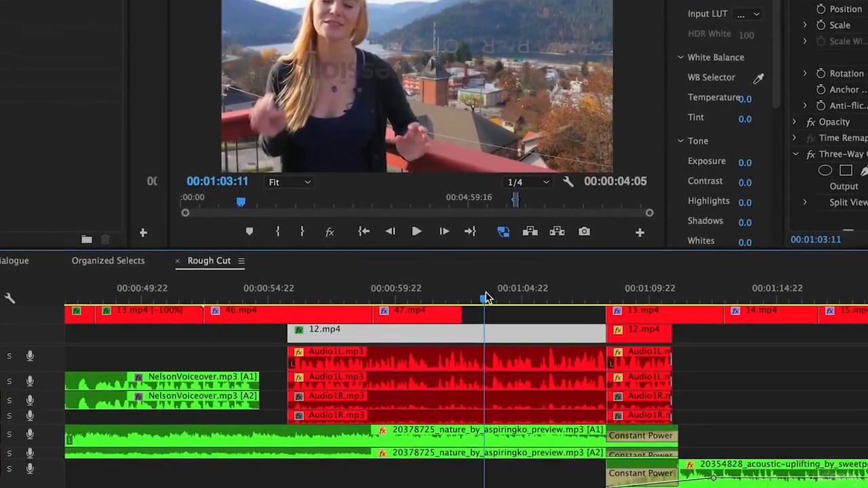
key(space)
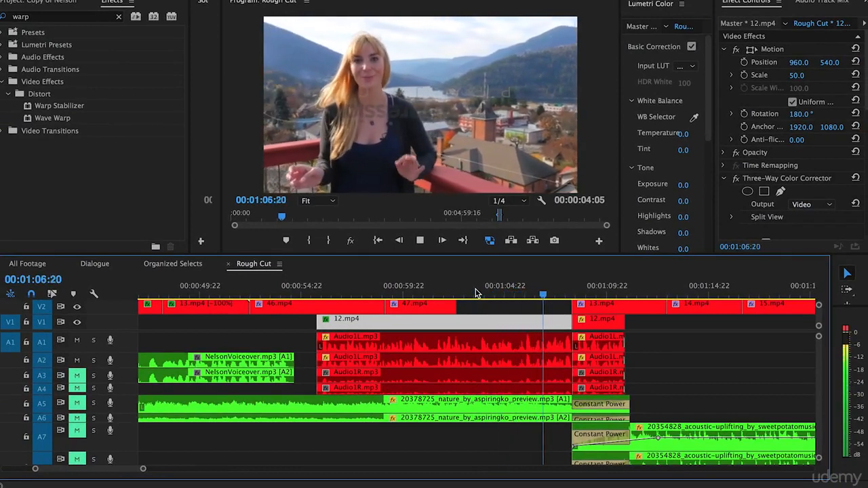
key(space)
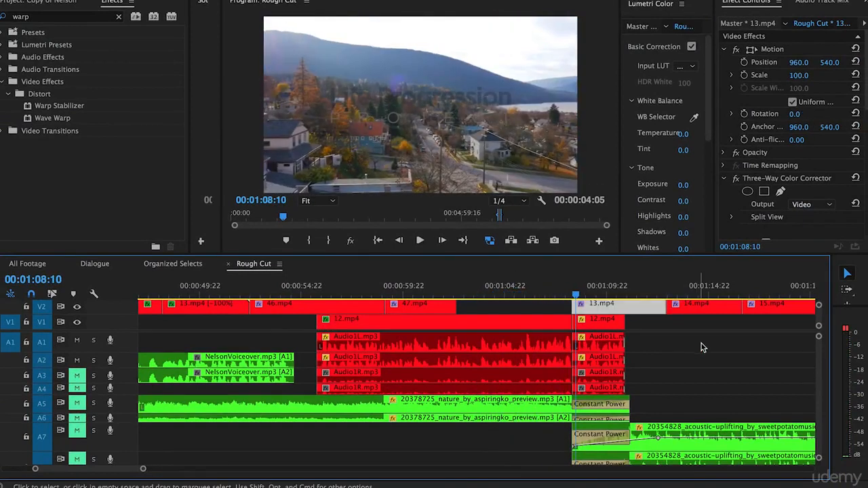
- Add three volume keyframes on the A2 Audio1L clip near 00:00:56 and lower the middle one to about -7.44 dB
drag(112, 368, 133, 404)
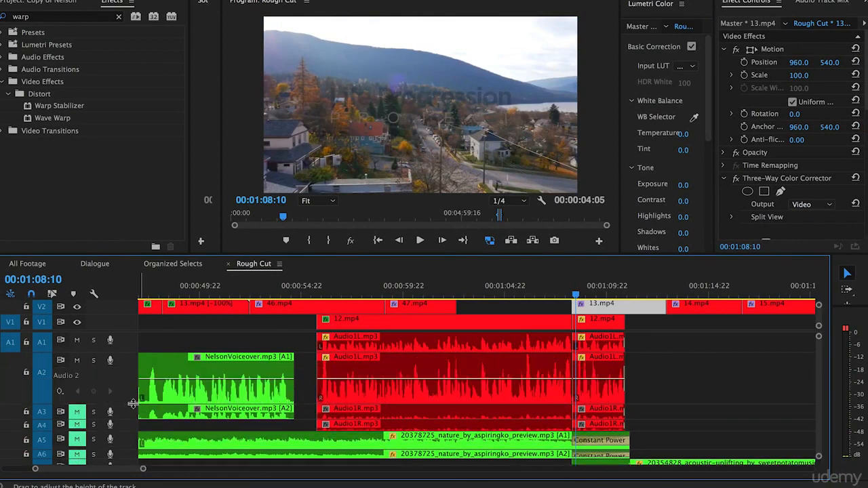
click(324, 293)
key(equal)
key(equal)
key(equal)
key(equal)
key(equal)
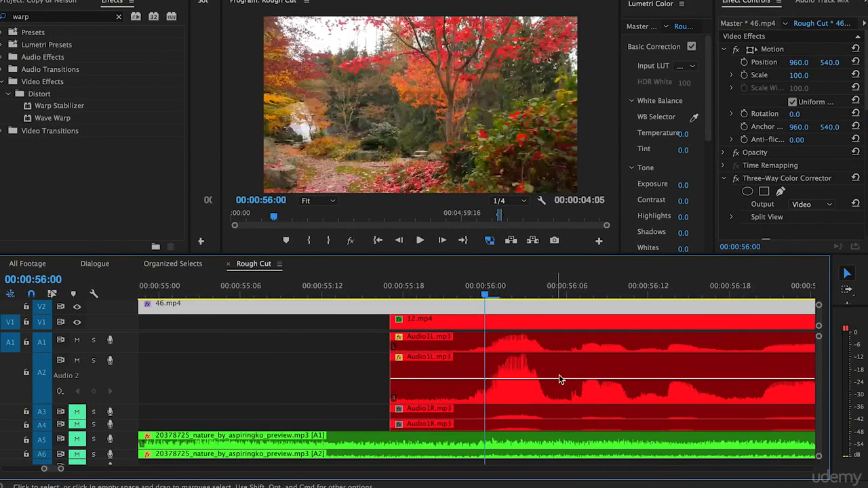
key(minus)
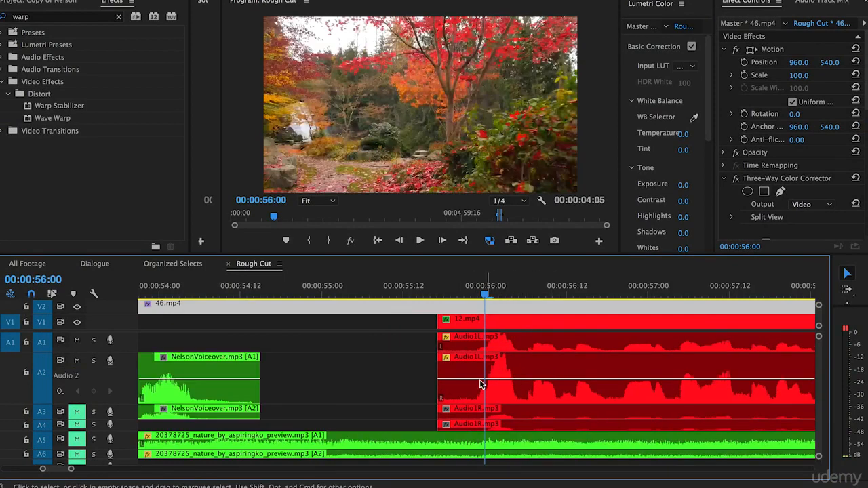
key(minus)
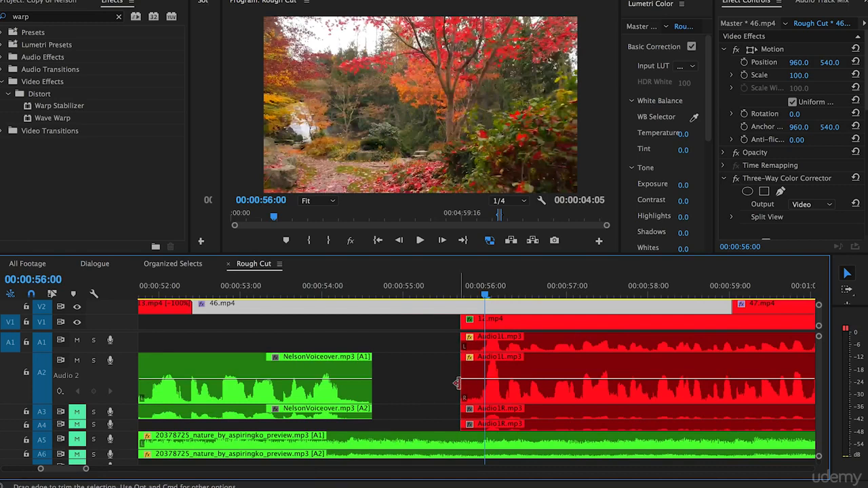
key(equal)
key(equal)
scroll(476, 378, right, 2)
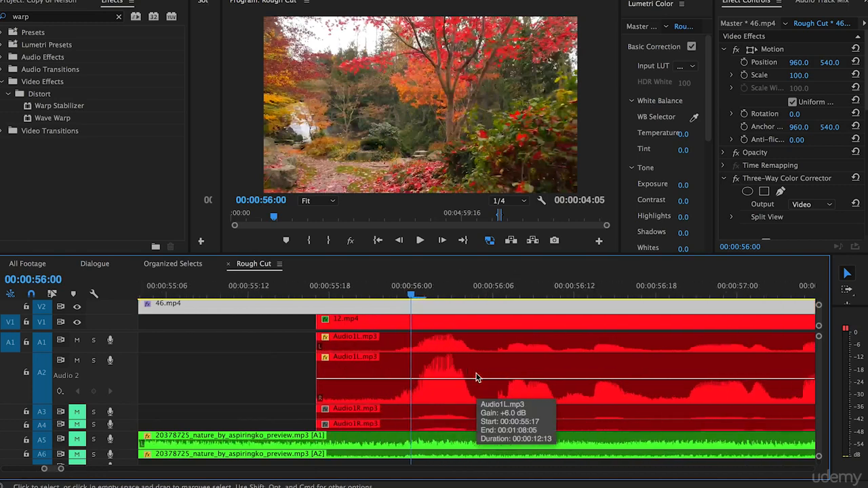
click(410, 380)
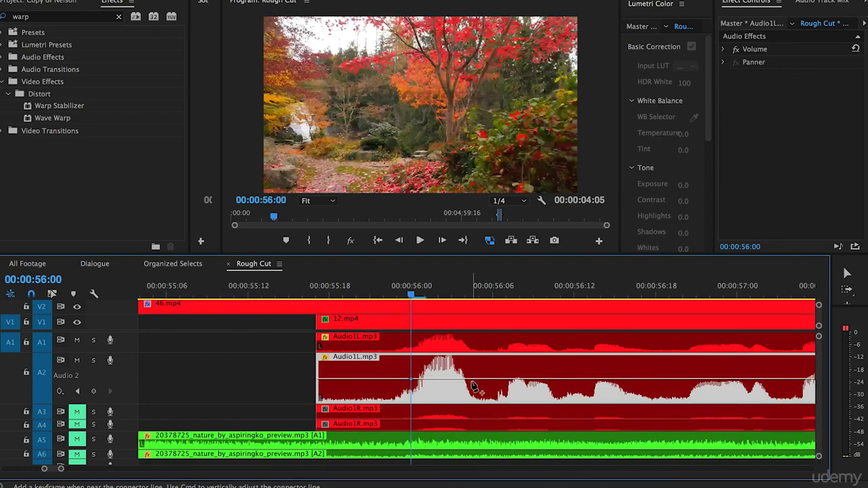
click(468, 380)
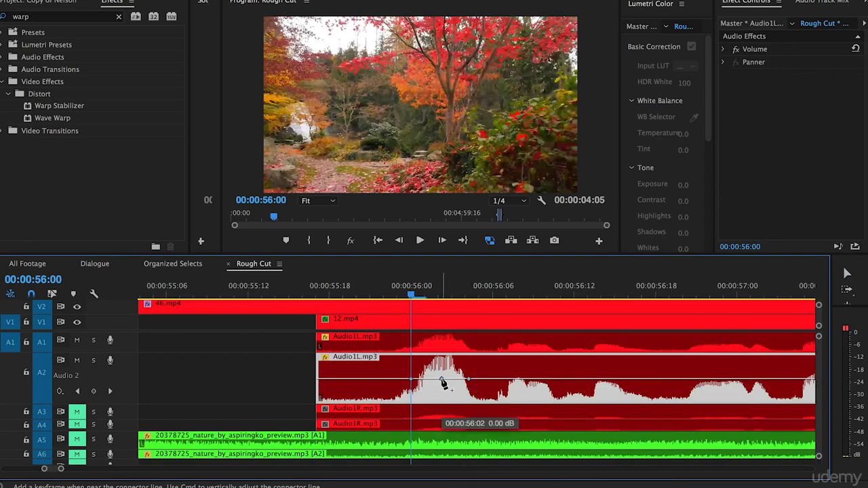
drag(443, 382, 442, 390)
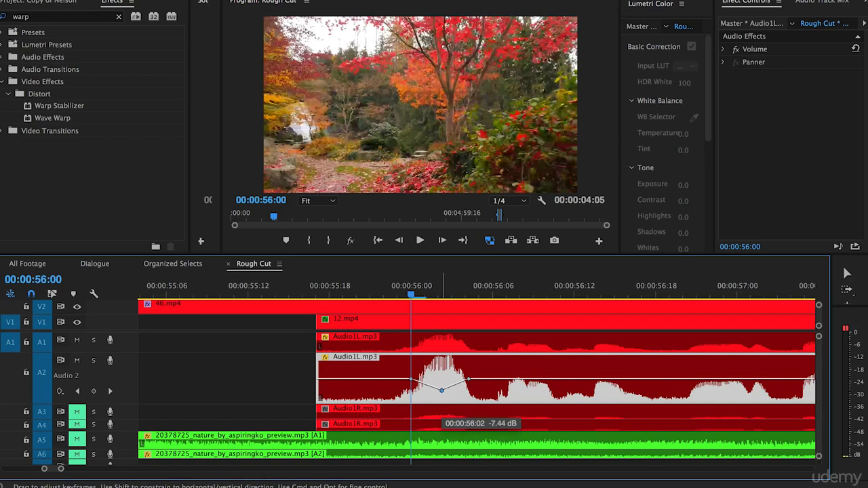
drag(442, 390, 441, 391)
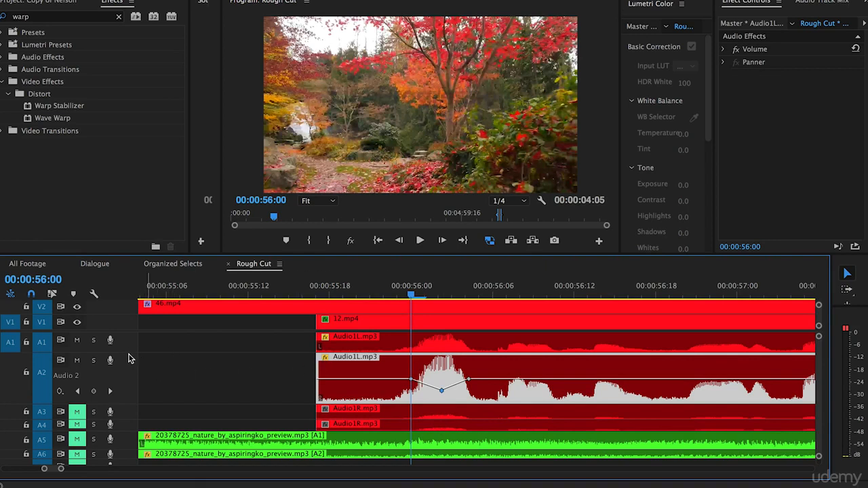
- Add matching volume keyframes on the A1 Audio1L clip near 00:00:56 and dip the middle one down
drag(130, 354, 466, 374)
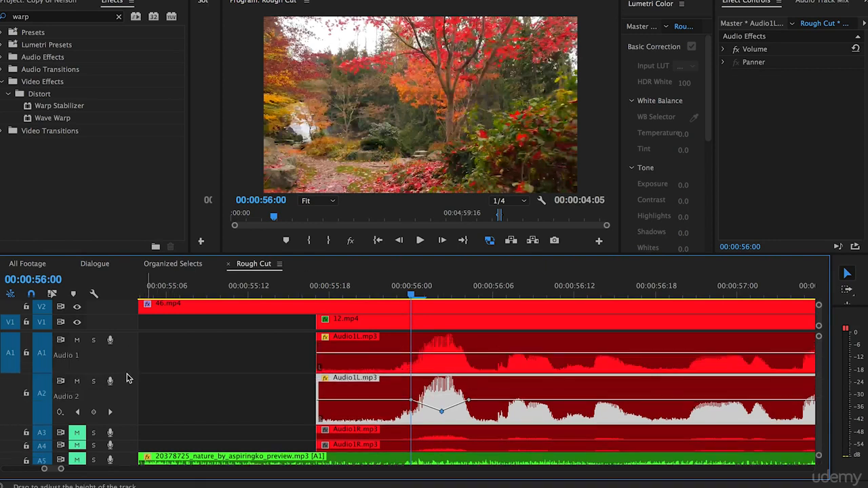
click(475, 358)
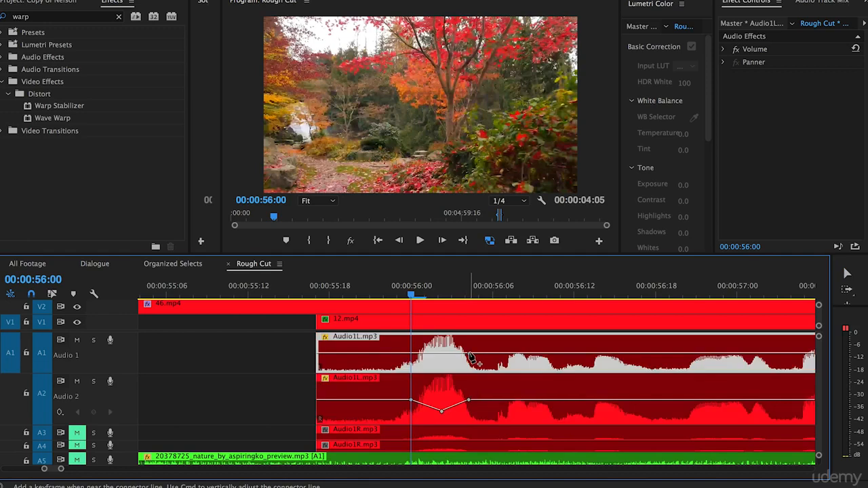
click(406, 354)
drag(435, 354, 441, 362)
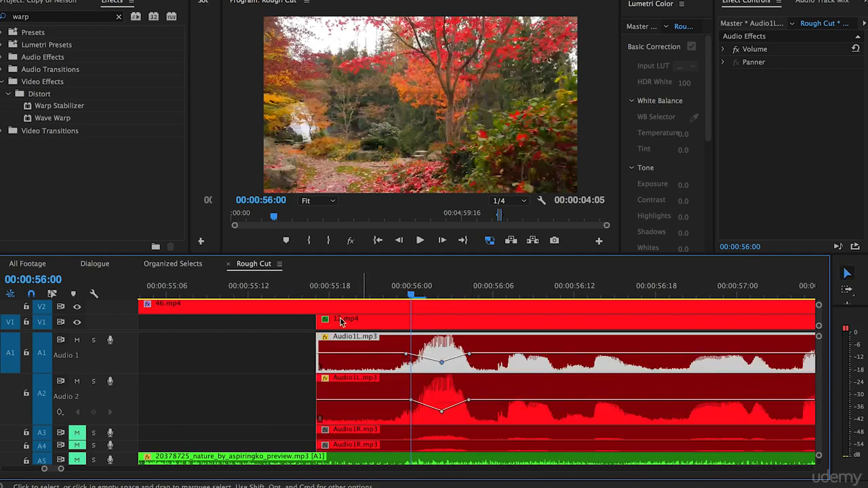
- Add three volume keyframes on the A1 Audio1L clip around 00:01:06 and pull the middle one down
click(265, 365)
key(minus)
key(minus)
scroll(407, 358, right, 3)
scroll(664, 348, right, 5)
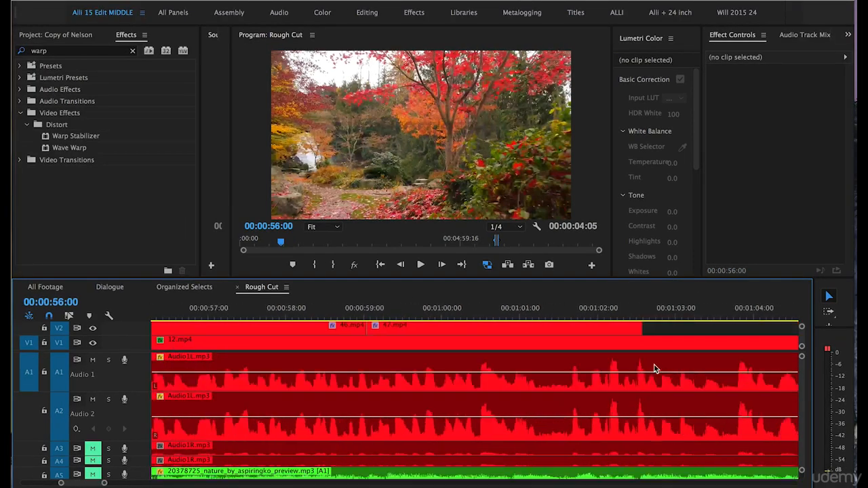
key(minus)
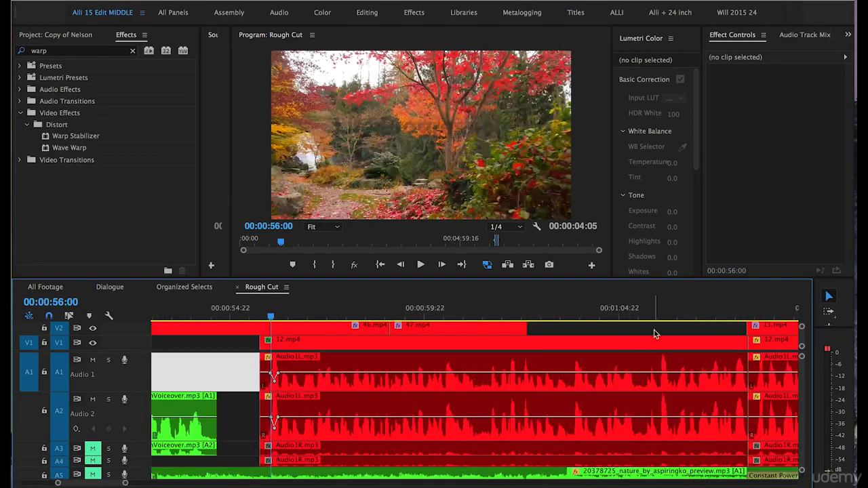
click(653, 343)
key(equal)
key(equal)
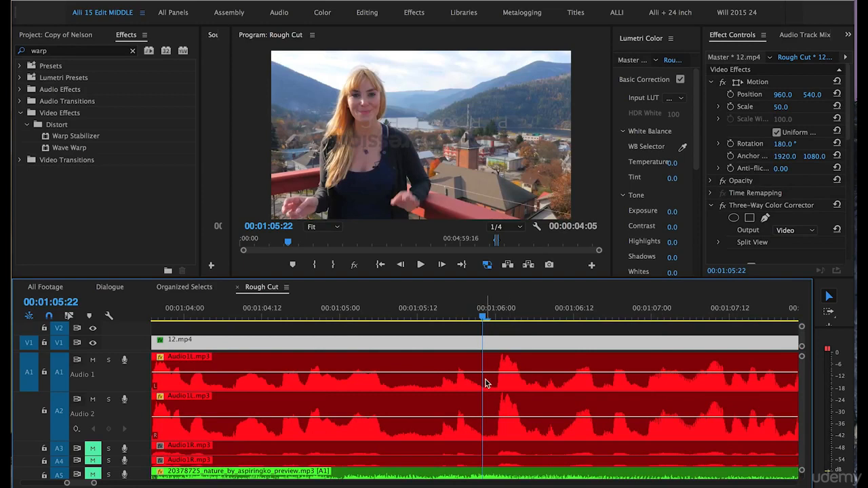
key(equal)
key(equal)
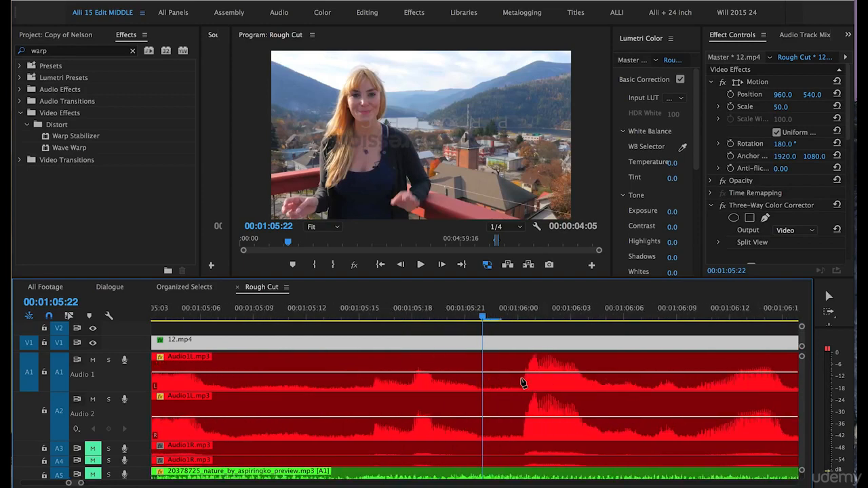
click(515, 373)
click(549, 373)
click(580, 374)
drag(550, 374, 549, 379)
- Add matching volume keyframes on the A2 Audio1L clip around 00:01:06 and lower the middle one
click(518, 417)
click(546, 417)
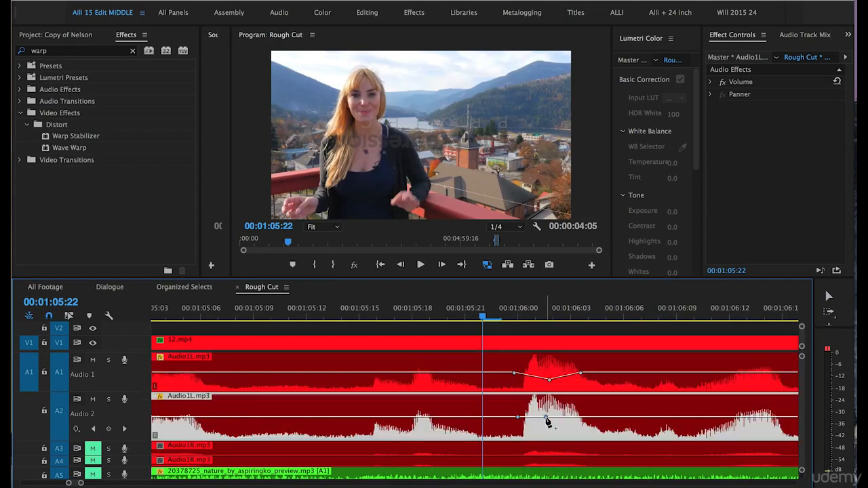
click(584, 417)
drag(546, 416, 548, 426)
key(v)
- Play back the sequence around 00:01:06 to hear the new volume dips
click(421, 329)
key(minus)
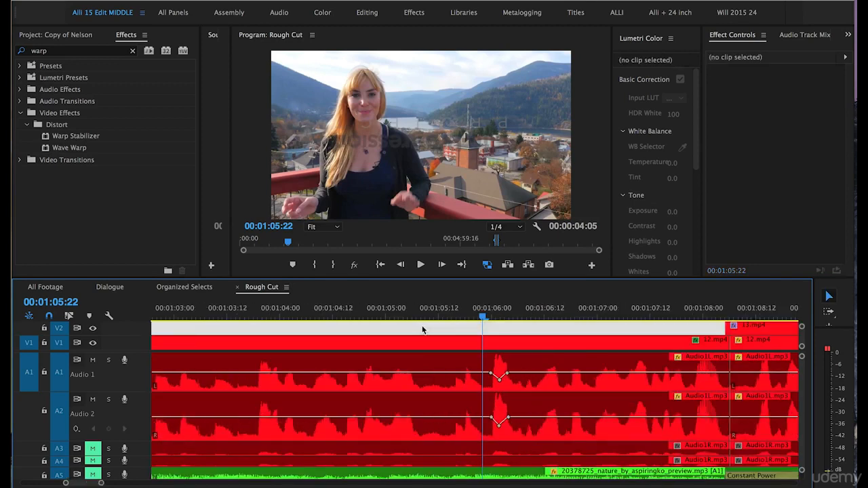
key(minus)
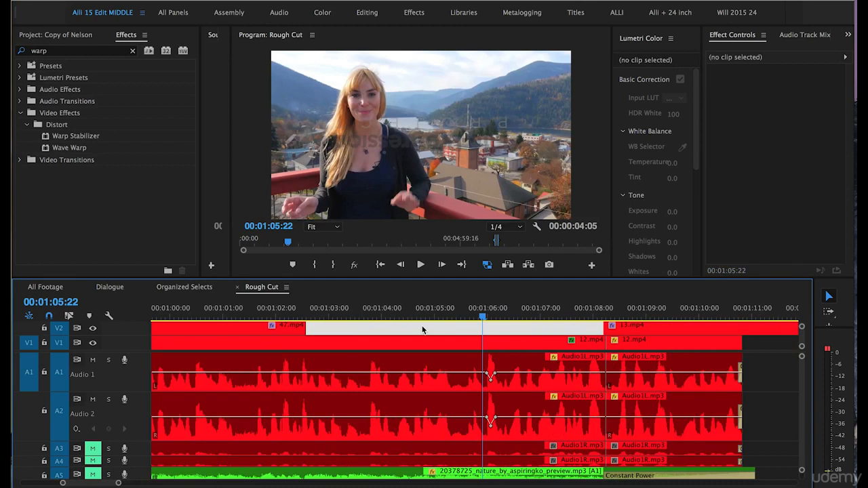
key(space)
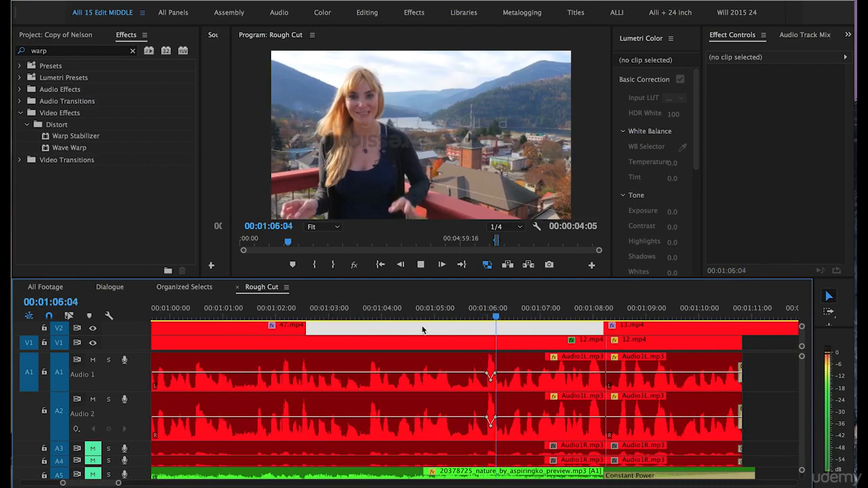
key(equal)
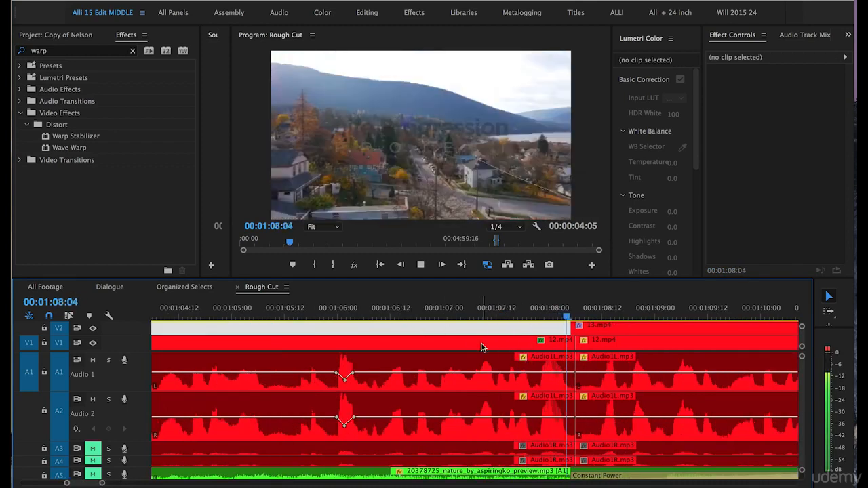
key(minus)
key(space)
- Delete the selected V2 video clip between 47.mp4 and 13.mp4
click(510, 310)
drag(511, 310, 512, 311)
key(Delete)
- Add volume keyframes on the A1 Audio1L clip near 00:01:08 and lower the middle one to about -6.56 dB
key(equal)
key(equal)
key(equal)
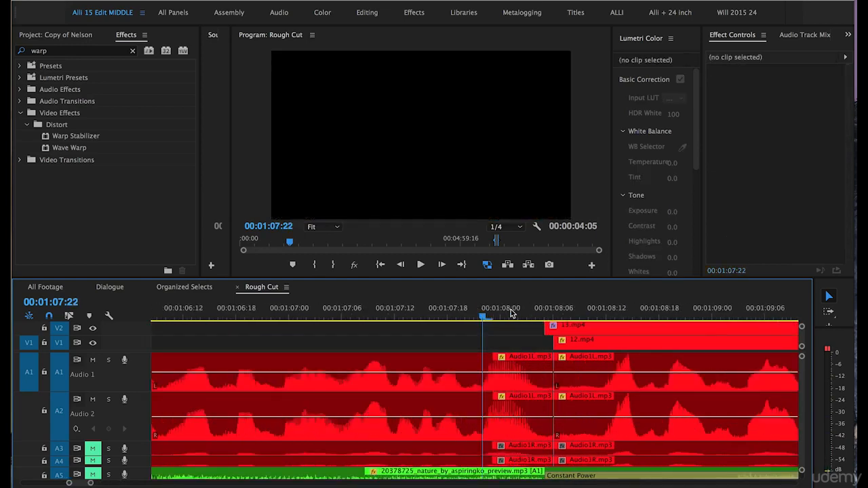
key(p)
click(478, 374)
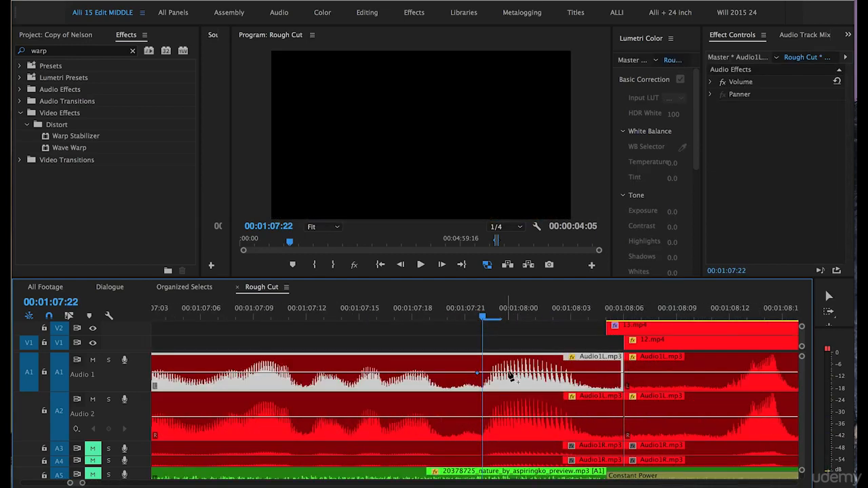
drag(515, 374, 516, 380)
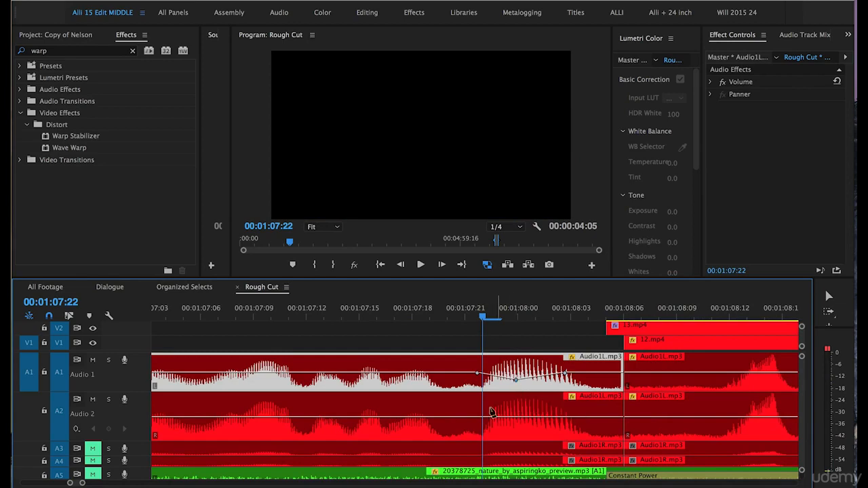
drag(517, 384, 516, 386)
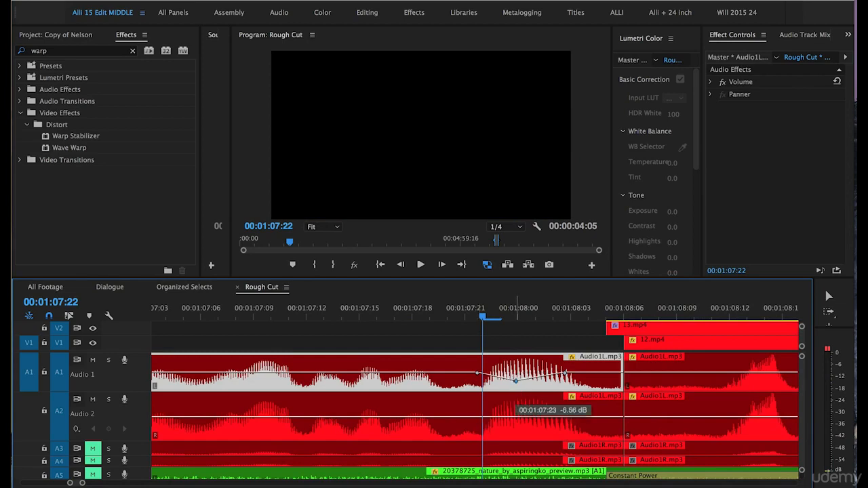
- Add three volume keyframes on the A2 Audio1L clip near 00:01:08 and lower the middle one
super+click(475, 417)
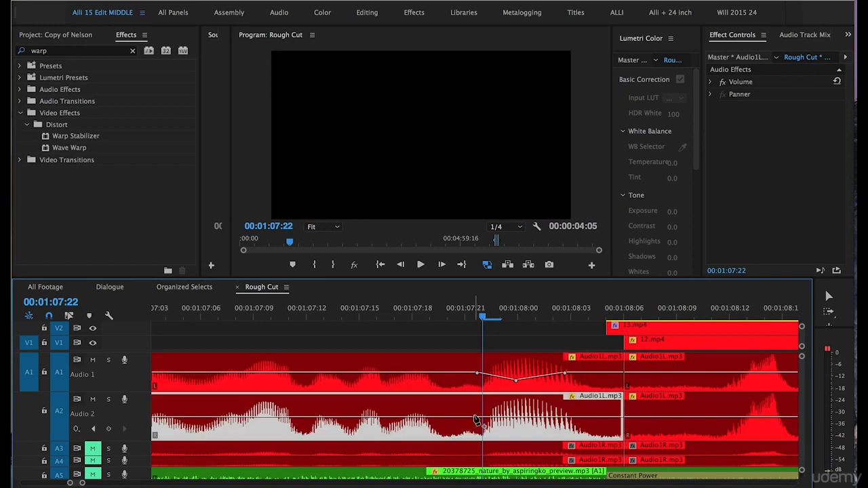
super+click(575, 417)
super+click(515, 417)
drag(514, 416, 521, 428)
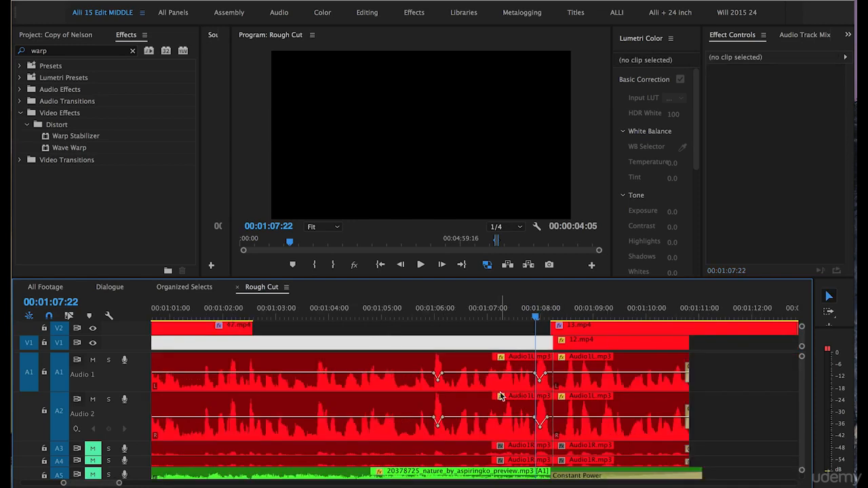
key(equal)
key(equal)
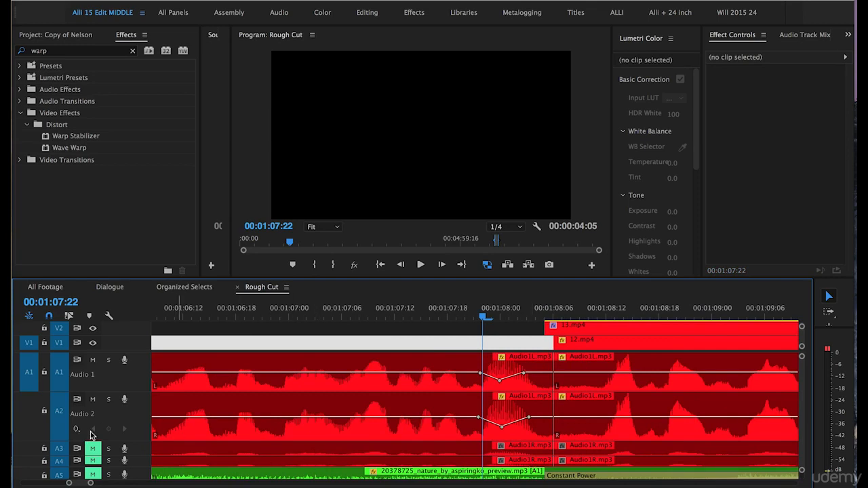
- Enlarge track A3 and cut the Audio1R clips on A3 and A4 at about 00:01:07:22 with the Razor tool
mouse_move(143, 442)
mouse_down()
mouse_move(143, 396)
mouse_move(144, 436)
mouse_up()
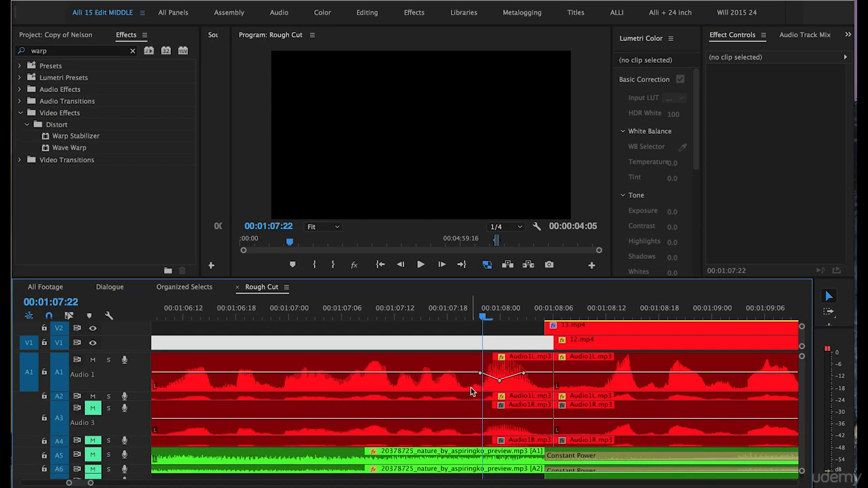
key(equal)
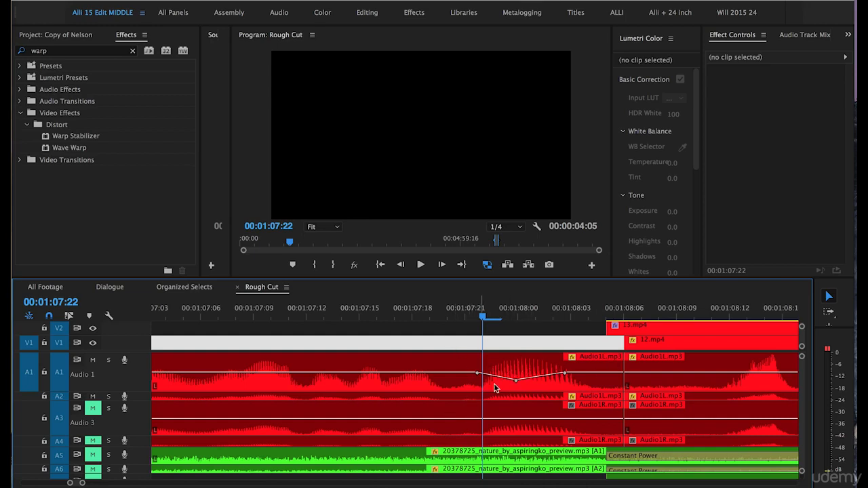
key(c)
click(488, 419)
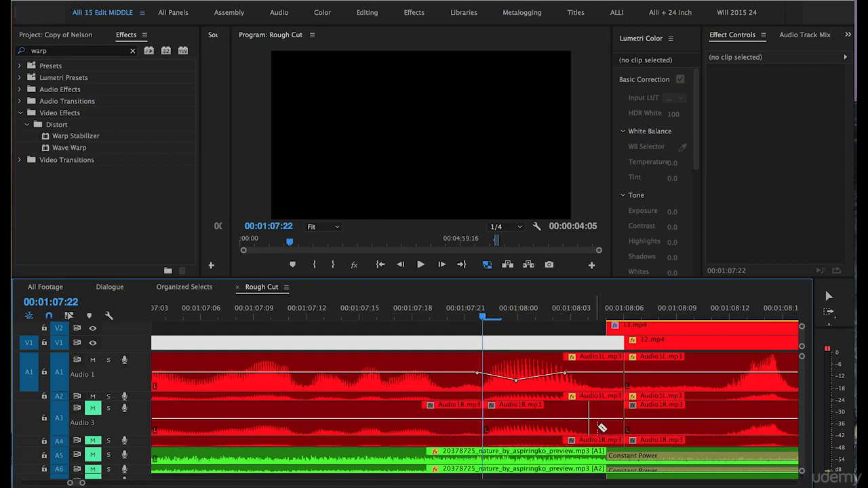
click(484, 440)
key(v)
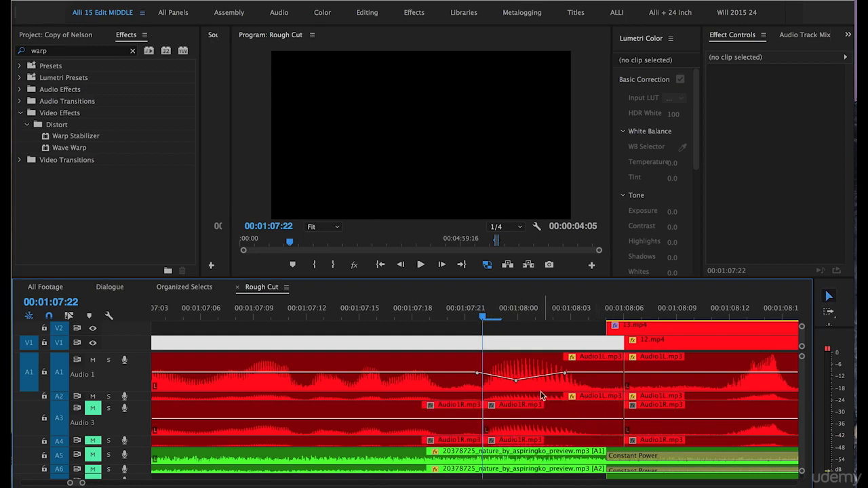
- Adjust the gain of the cut Audio1R segment on A3 by 14 dB and save the project
right_click(515, 421)
click(526, 385)
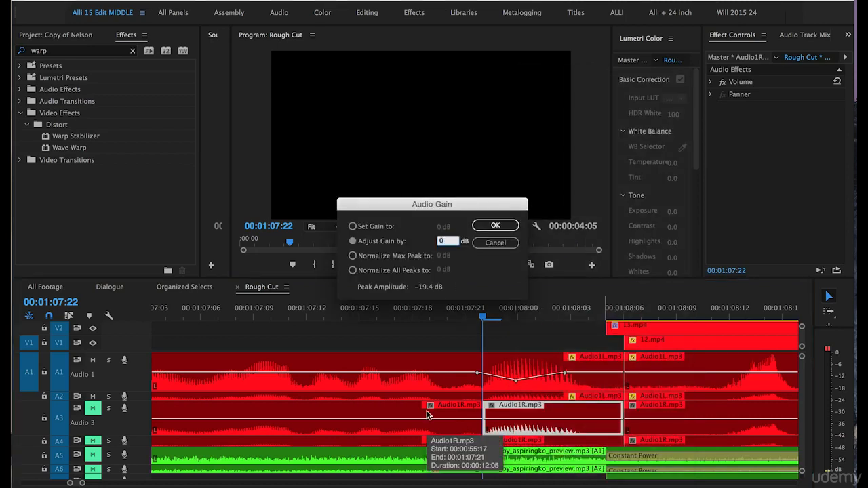
text(14)
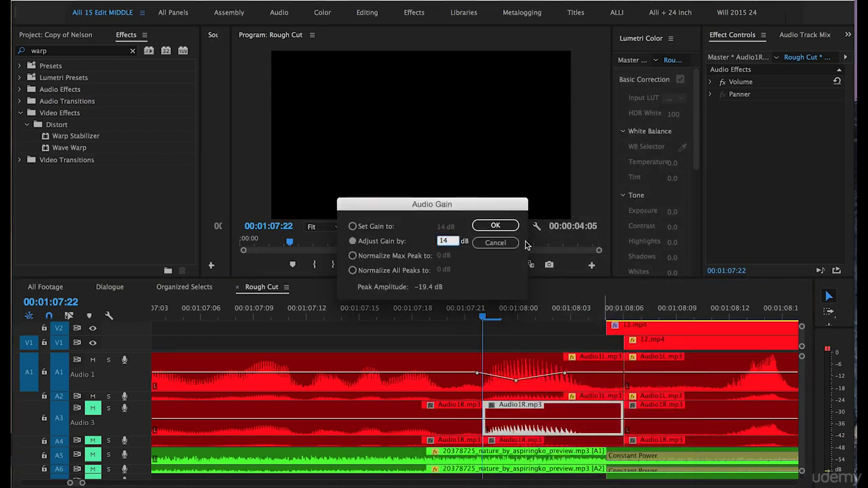
click(500, 228)
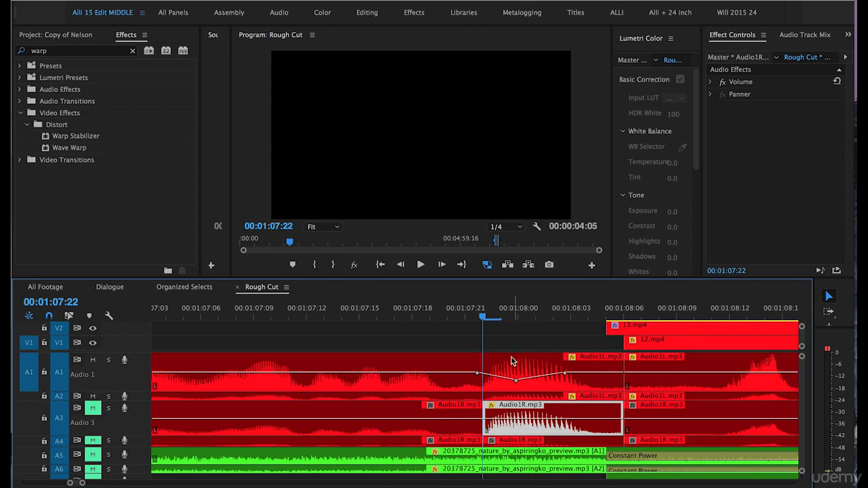
key(super+s)
- Drag the boosted Audio1R segment up onto track A1 and play back that section
drag(524, 409, 512, 381)
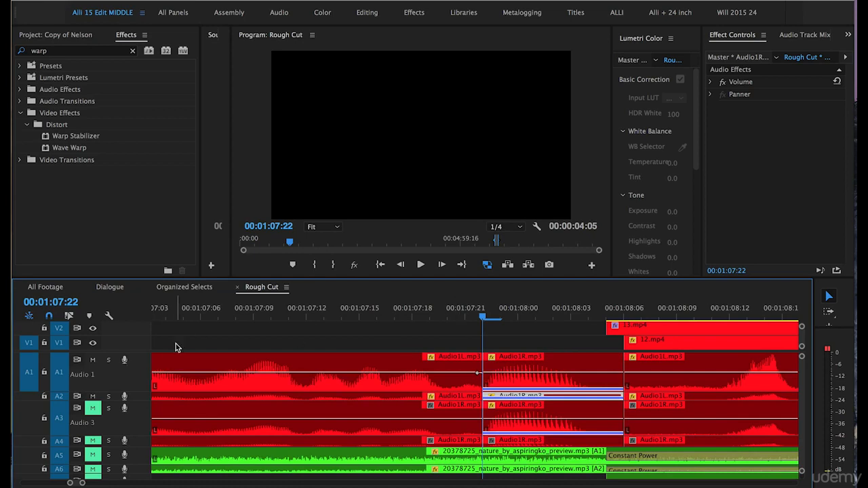
click(452, 314)
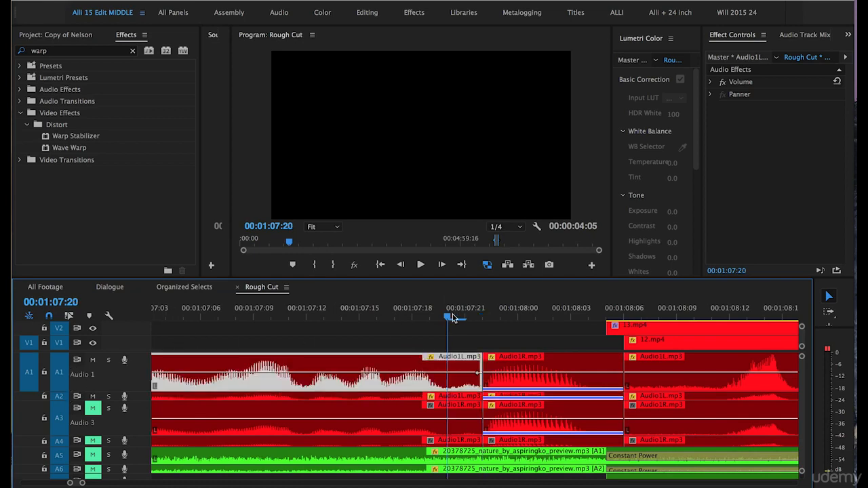
key(space)
click(380, 313)
key(space)
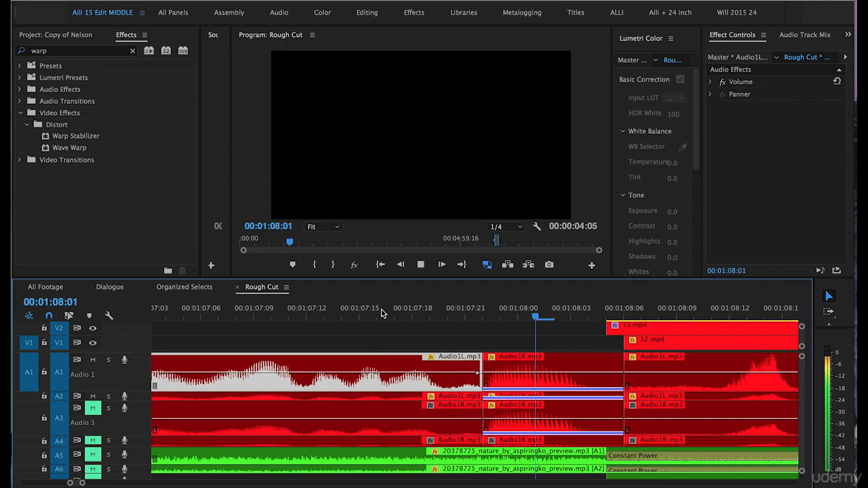
click(460, 315)
click(482, 316)
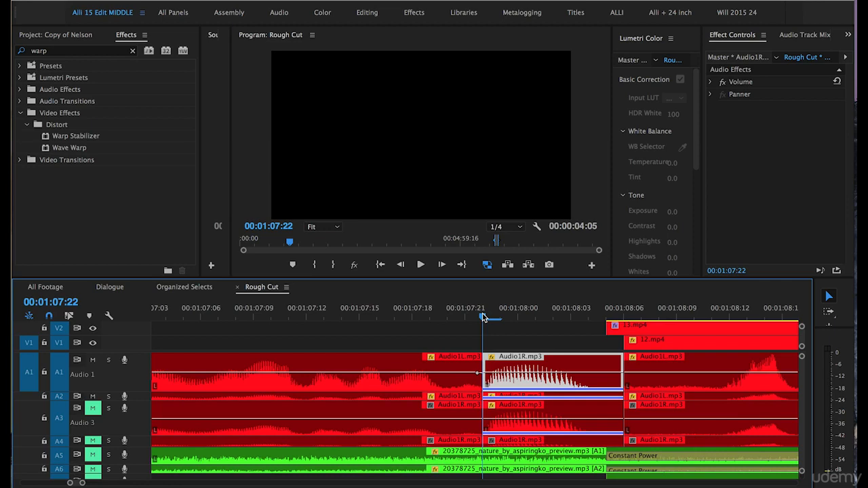
- Undo the last four edits on the Audio1R clips
key(super+z)
key(super+z)
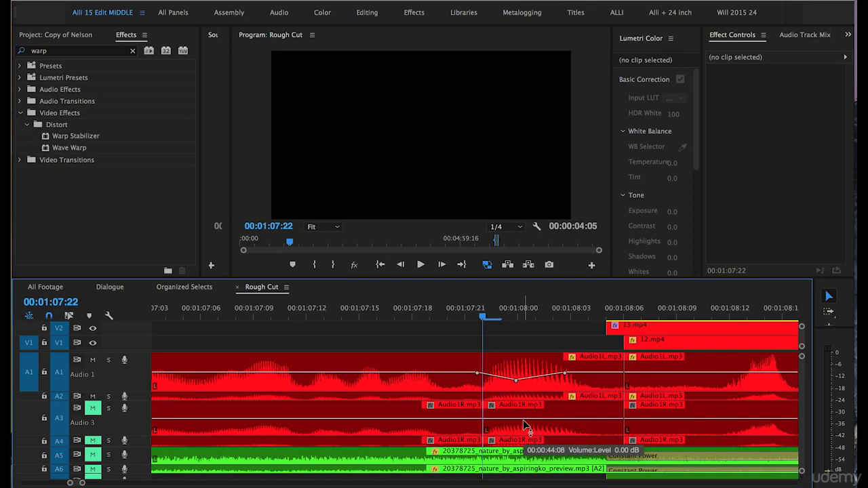
key(super+z)
key(super+z)
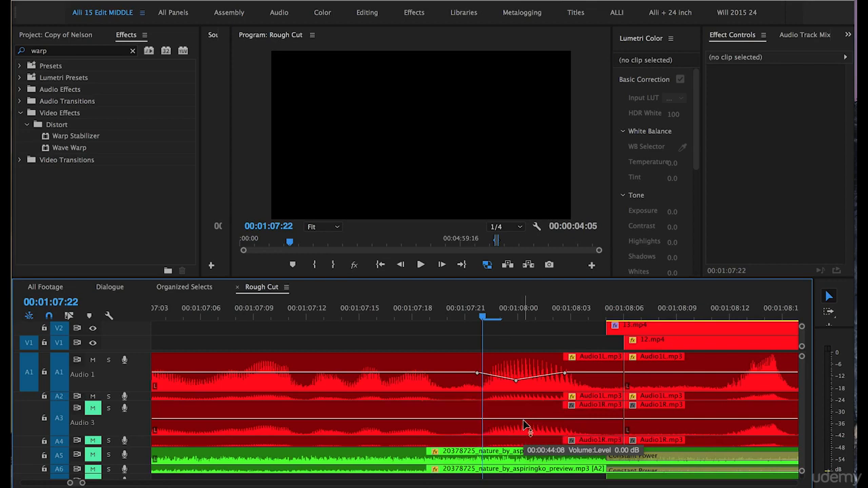
- Browse along the timeline to the clips around 00:01:24
key(minus)
key(minus)
key(minus)
key(minus)
key(equal)
key(equal)
click(508, 355)
key(Left)
key(minus)
key(minus)
scroll(418, 347, right, 2)
key(minus)
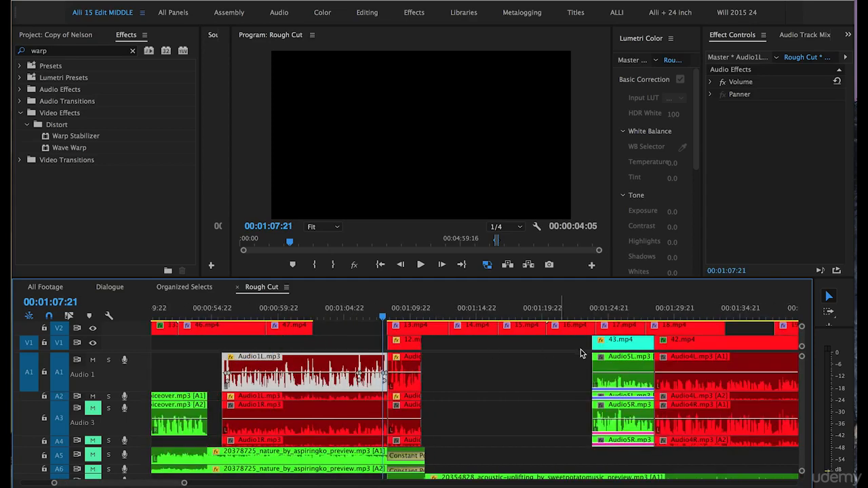
scroll(600, 354, right, 3)
click(504, 312)
key(equal)
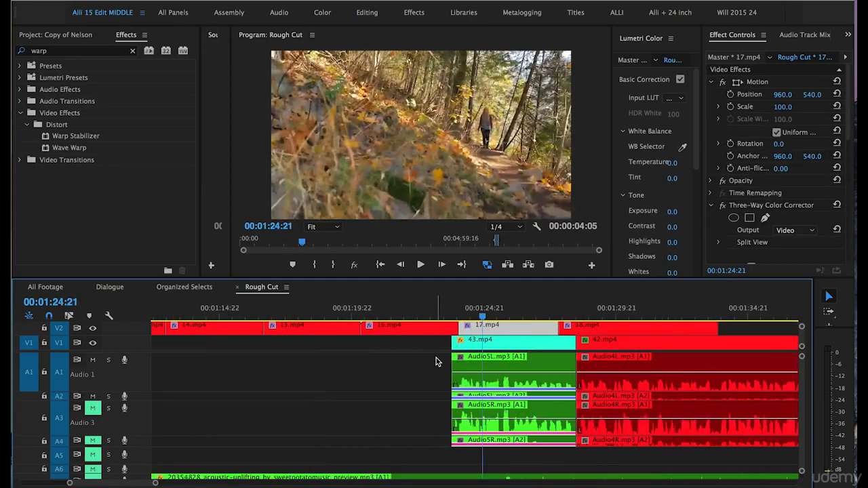
scroll(436, 361, right, 2)
scroll(436, 362, right, 2)
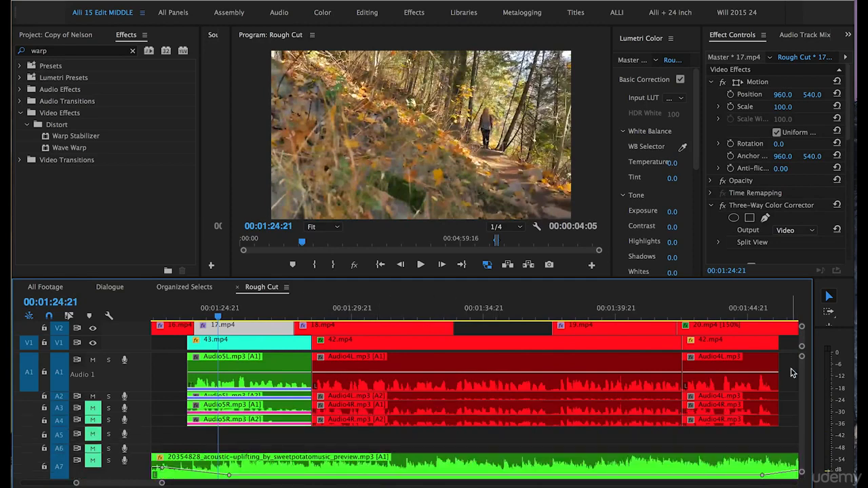
- Select the Audio5L and Audio4L clips around 00:01:24 and adjust their audio gain by 10 dB
click(694, 382)
drag(693, 382, 260, 388)
right_click(260, 386)
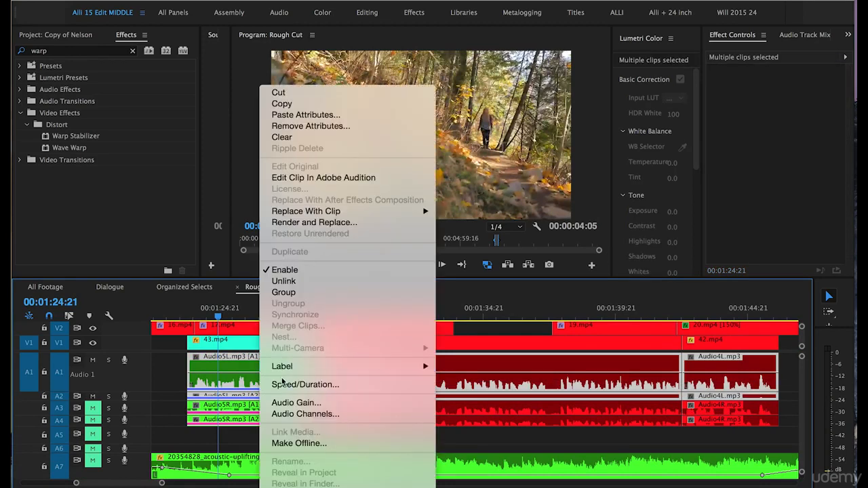
click(288, 402)
text(10)
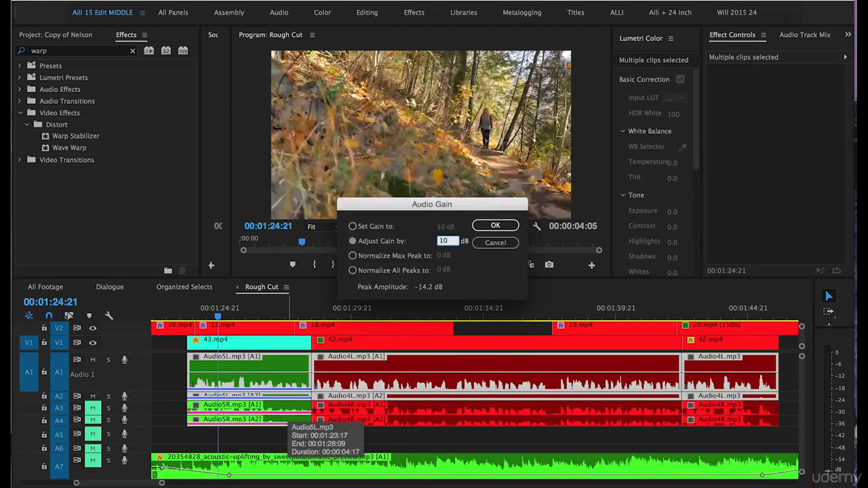
click(495, 225)
scroll(437, 367, up, 5)
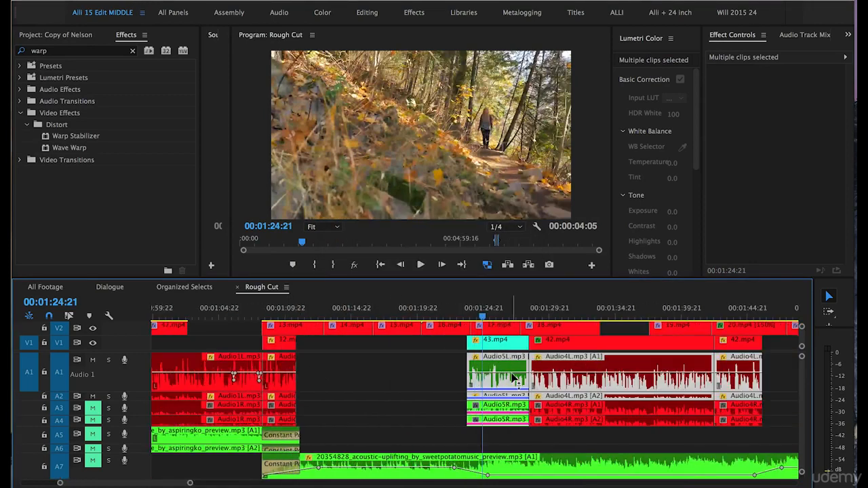
- Play back the Rough Cut from the clips around 00:01:24
click(438, 370)
click(476, 309)
key(space)
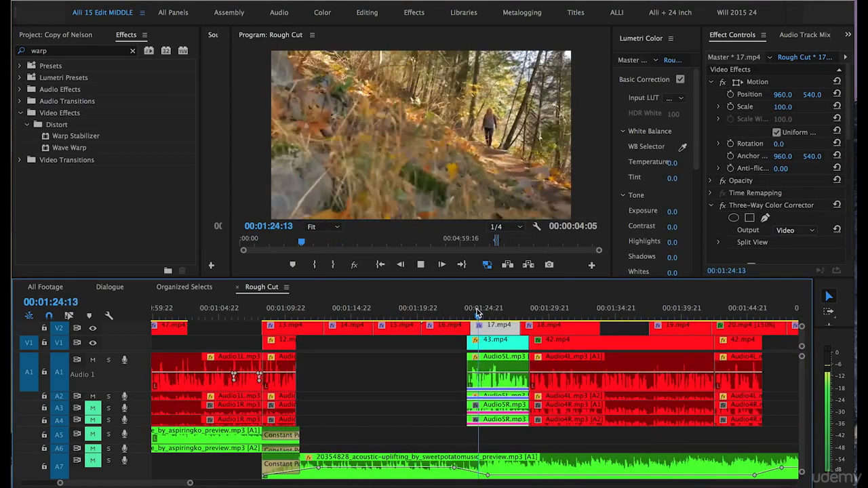
scroll(352, 373, down, 2)
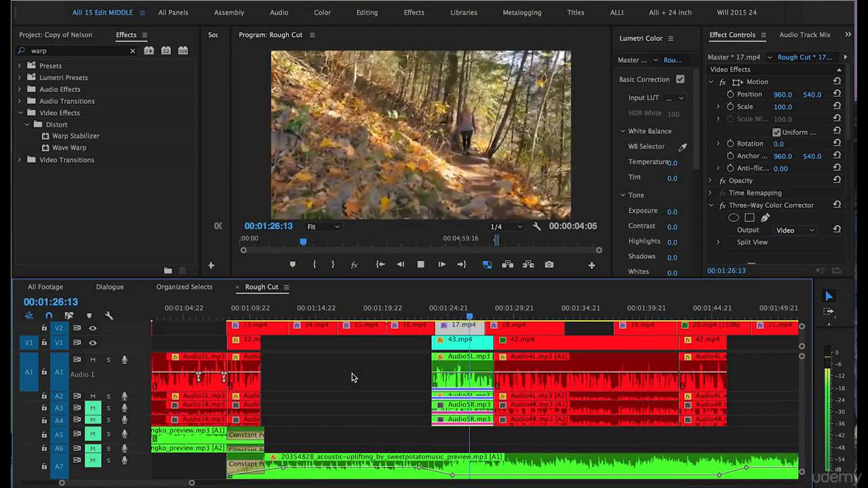
key(space)
key(minus)
drag(631, 368, 466, 376)
right_click(473, 377)
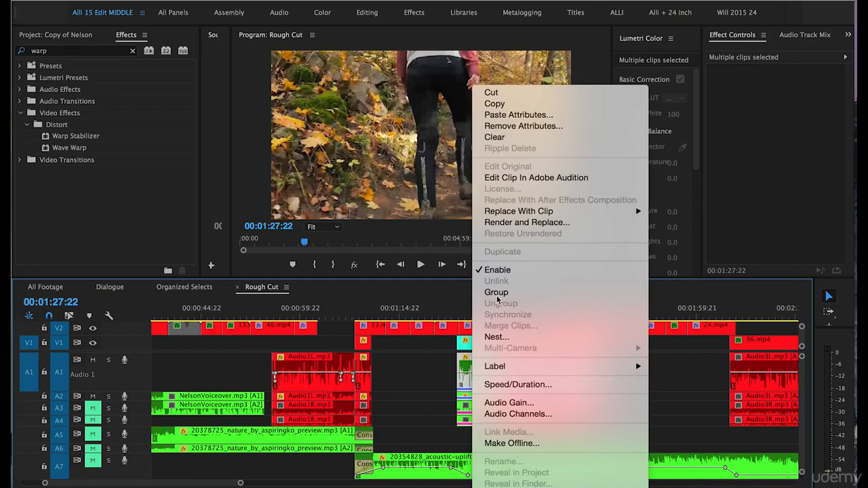
click(502, 404)
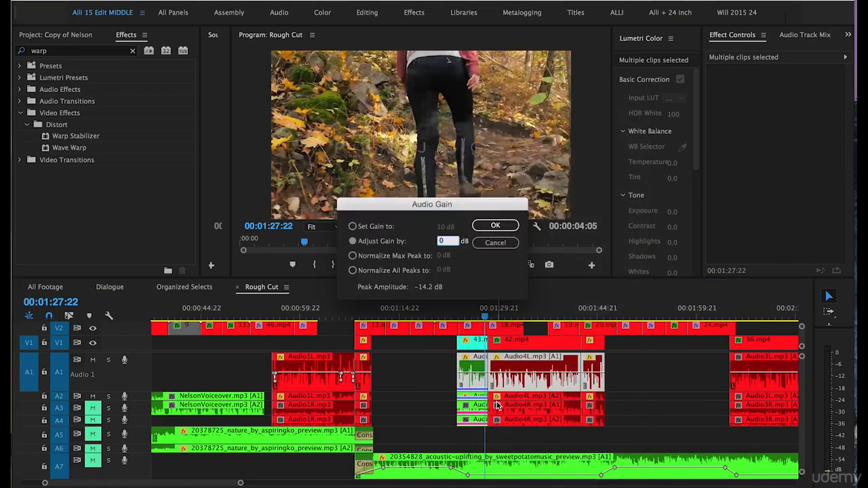
key(Return)
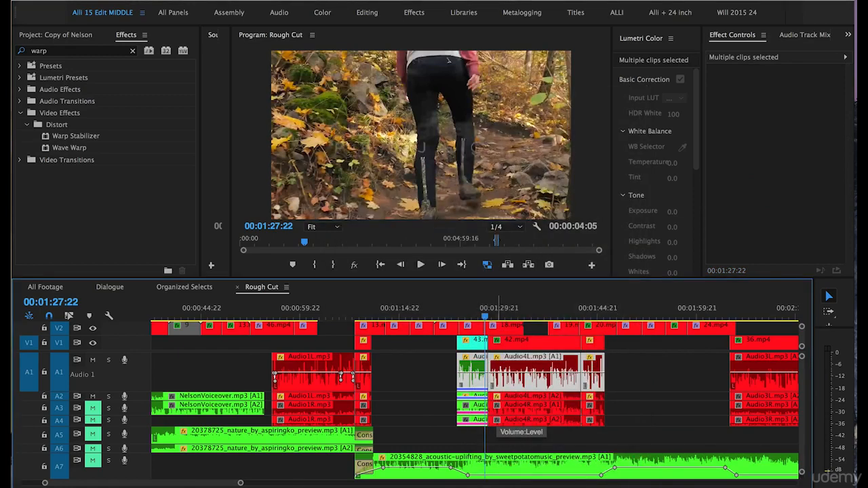
- Deselect the clips and play back the section around 00:01:27
click(432, 376)
key(space)
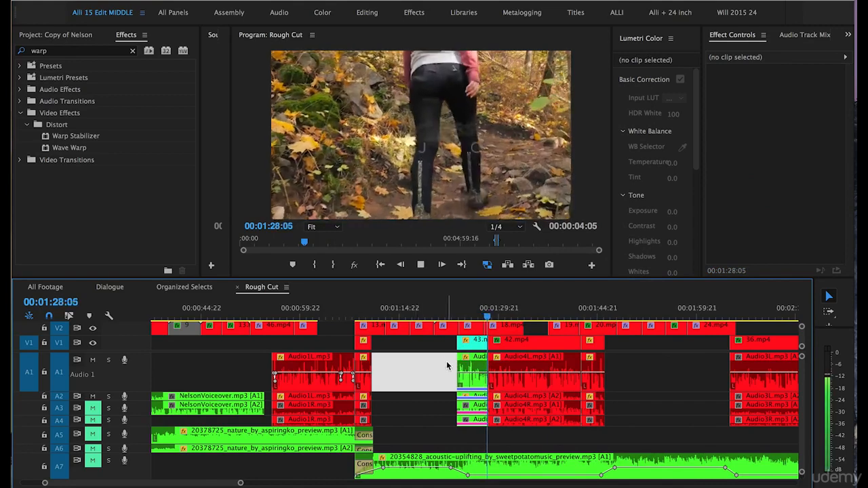
key(space)
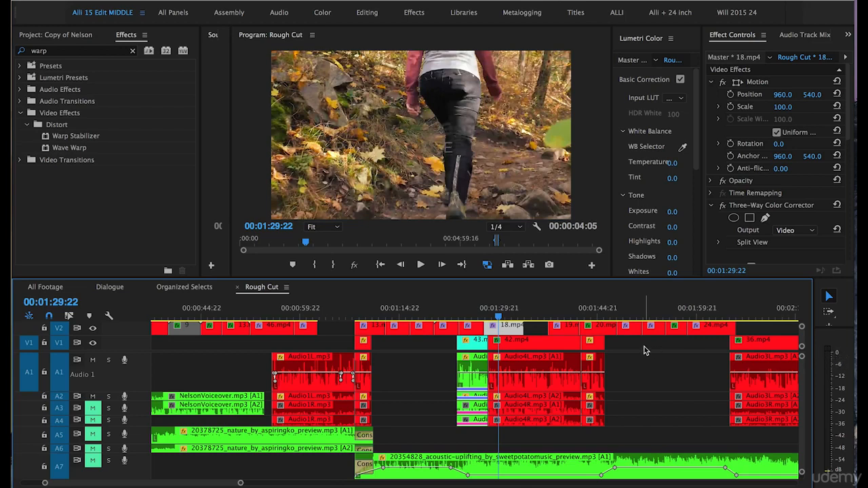
- Select the Audio4L clips and adjust their audio gain by 2 dB
drag(621, 369, 447, 388)
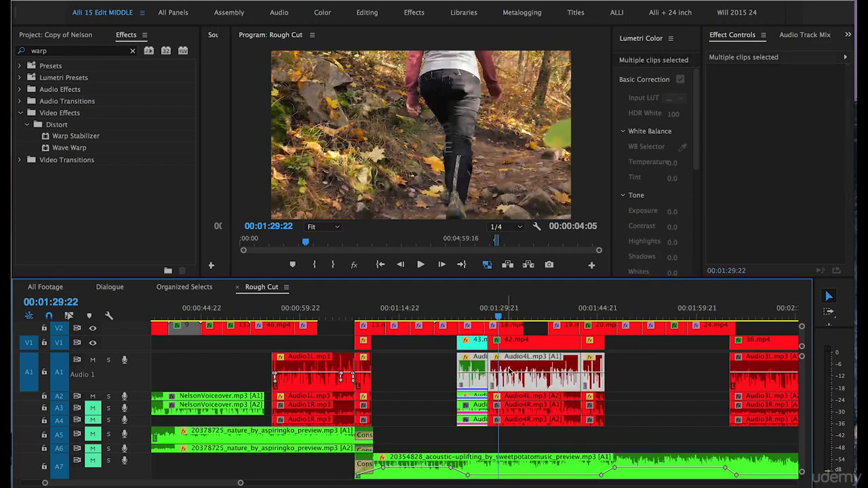
right_click(511, 370)
click(530, 404)
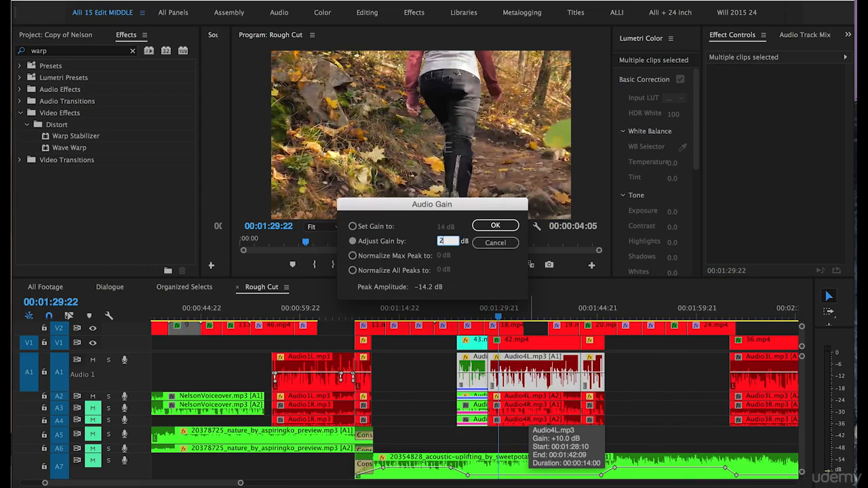
key(Return)
- Zoom in on the Audio4L section and play it back to check the level
key(equal)
key(equal)
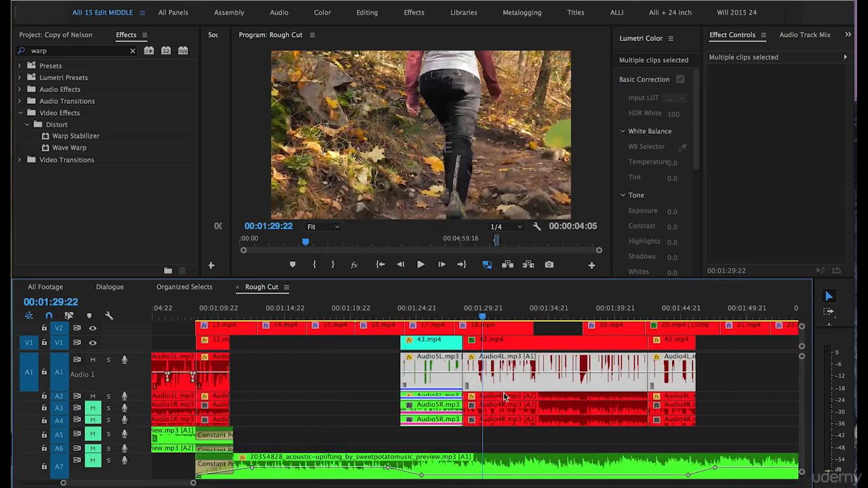
click(302, 377)
key(equal)
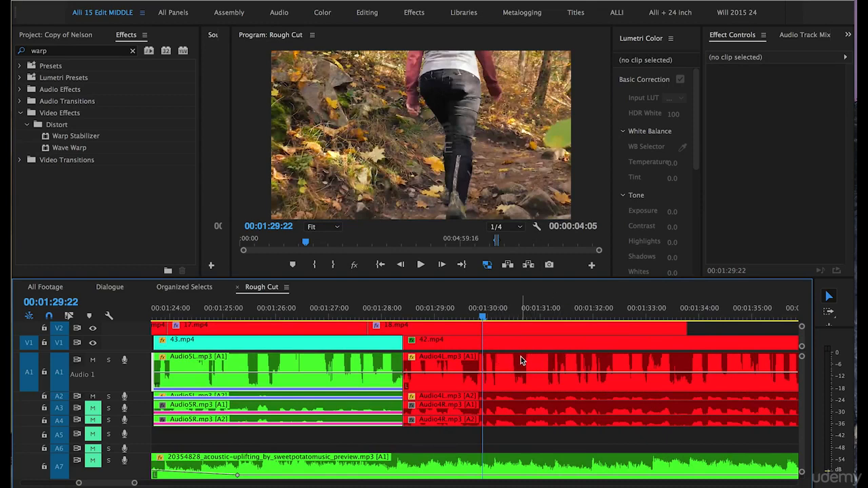
key(minus)
key(minus)
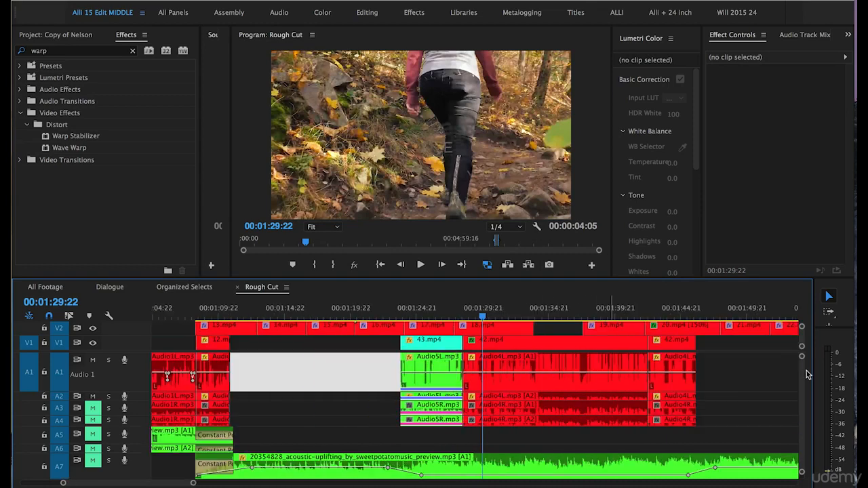
key(XF86AudioLowerVolume)
key(XF86AudioLowerVolume)
key(XF86AudioLowerVolume)
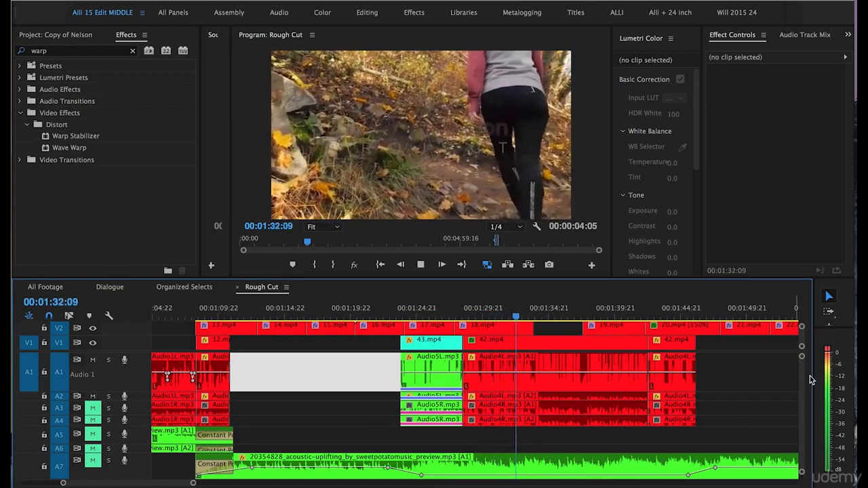
key(space)
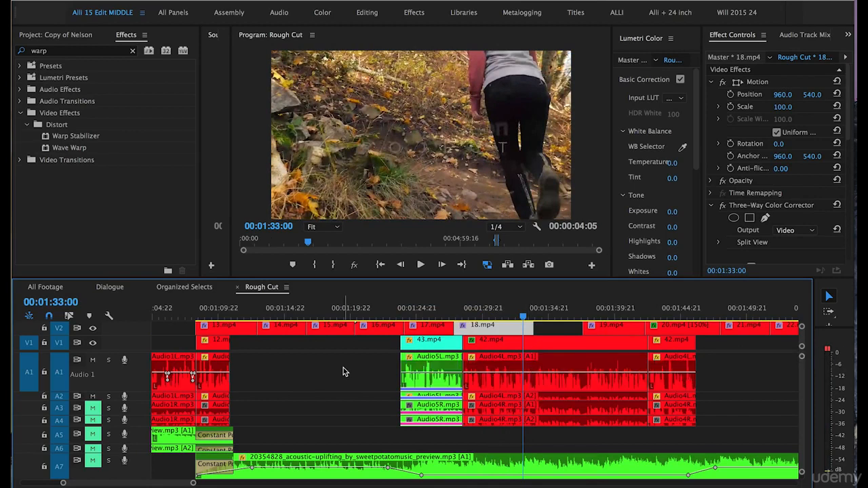
- Move to the Audio3L clips around 00:02:12 and adjust their audio gain by 7 dB
scroll(343, 369, right, 3)
key(minus)
scroll(343, 368, right, 8)
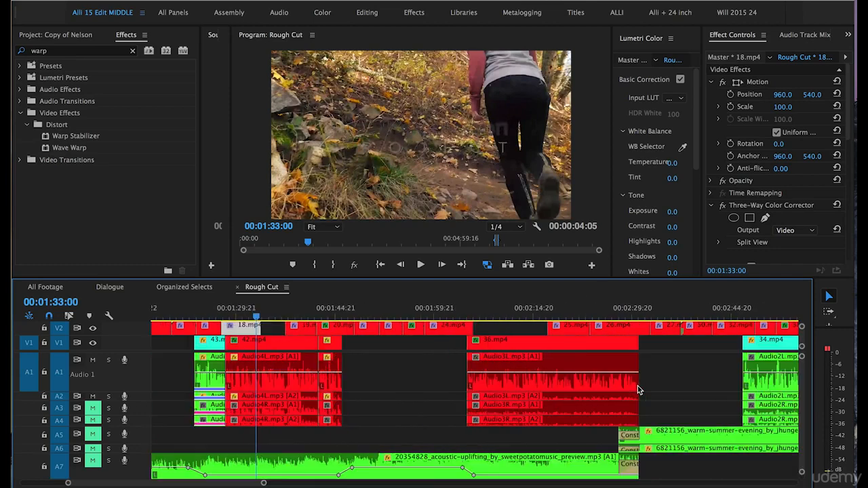
click(516, 311)
key(space)
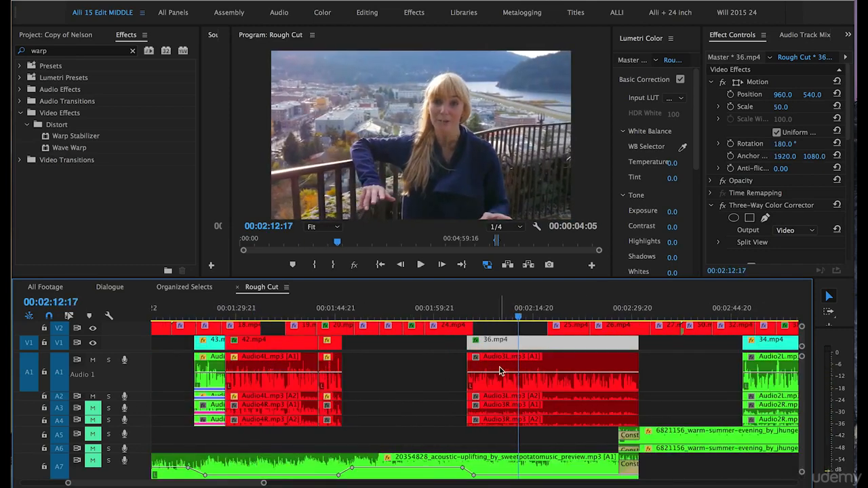
alt+click(499, 366)
alt+shift+click(499, 399)
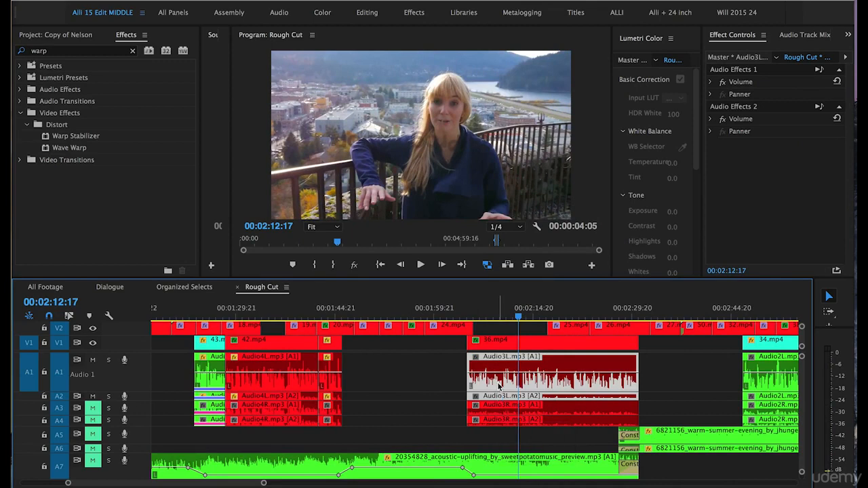
right_click(498, 387)
click(521, 385)
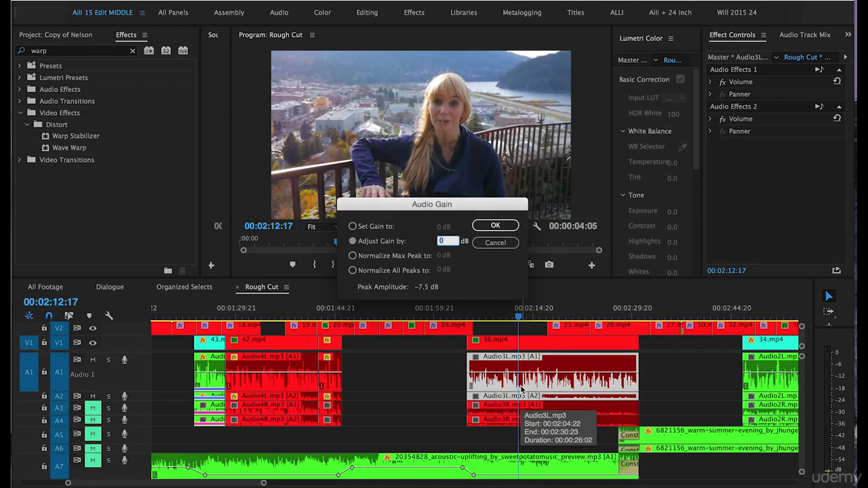
text(7)
key(Return)
- Play back the Audio3L section and adjust those clips' audio gain by -2 dB
key(space)
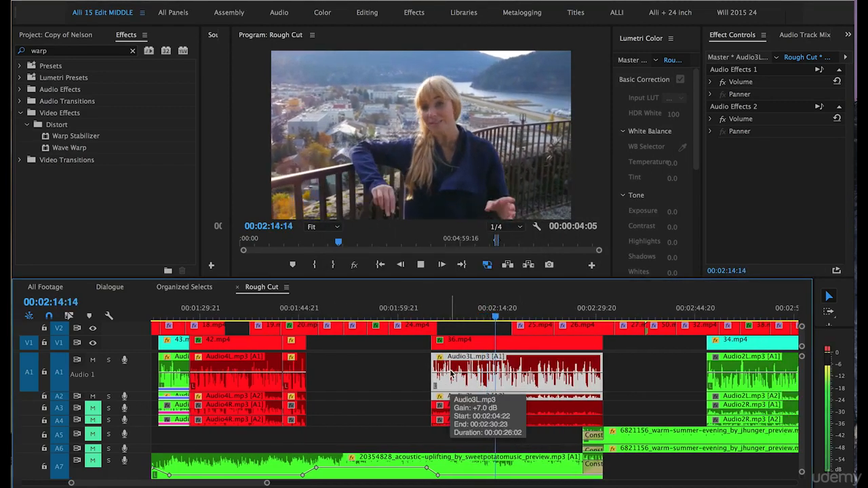
key(space)
key(space)
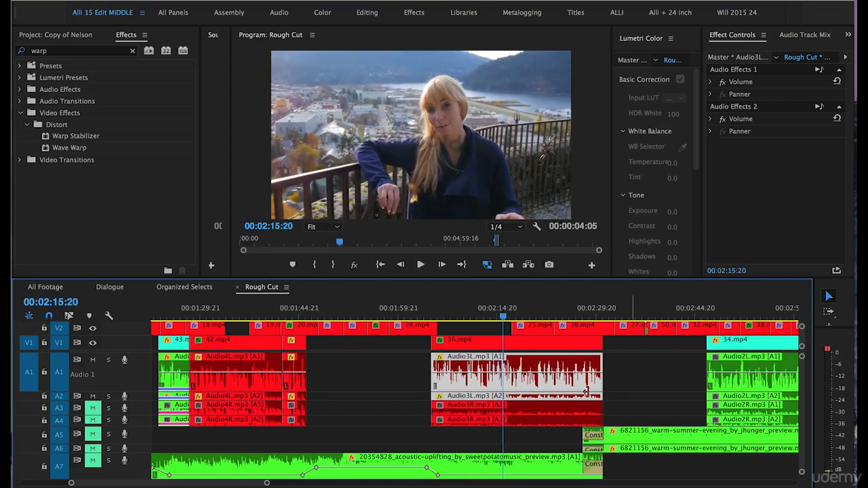
right_click(456, 380)
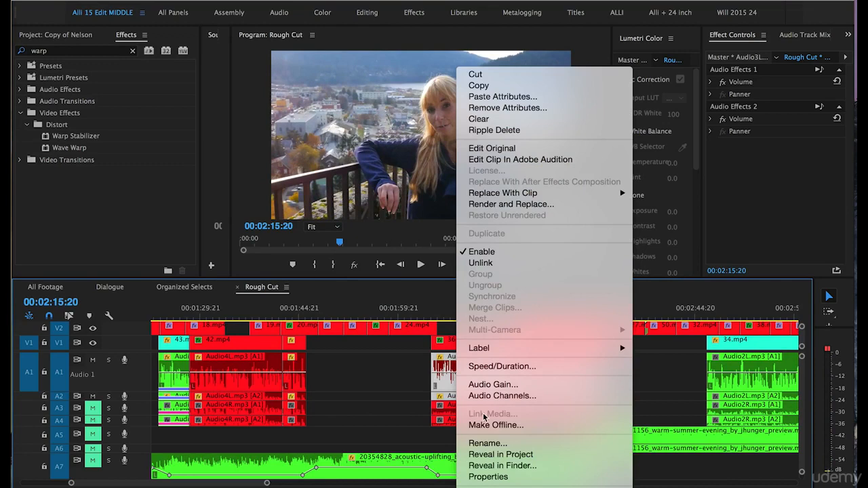
click(483, 385)
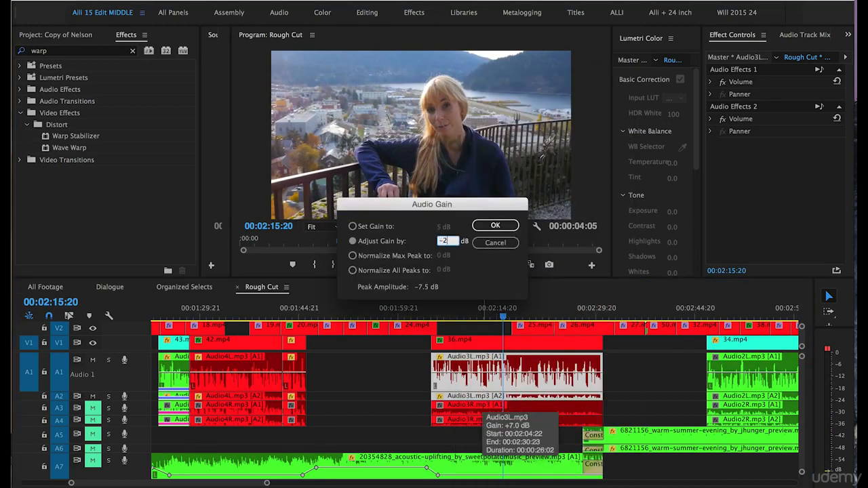
key(Return)
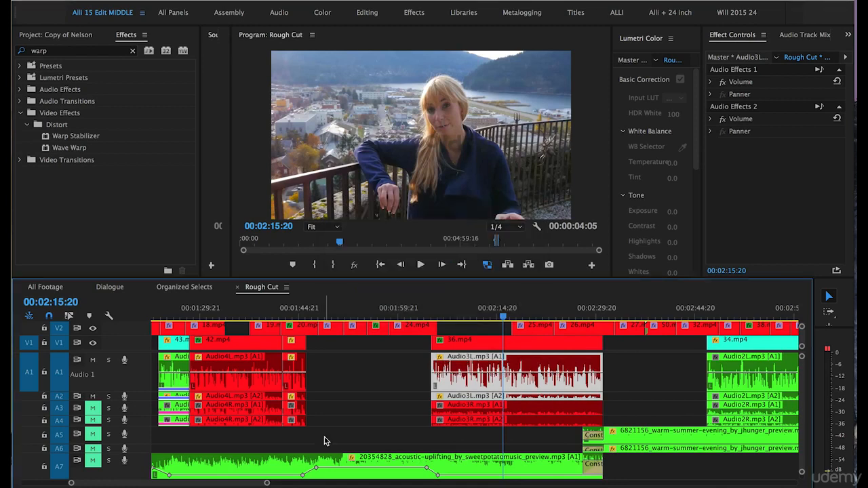
- Play back, then move along the timeline to the Audio2L clips around 00:02:54
key(space)
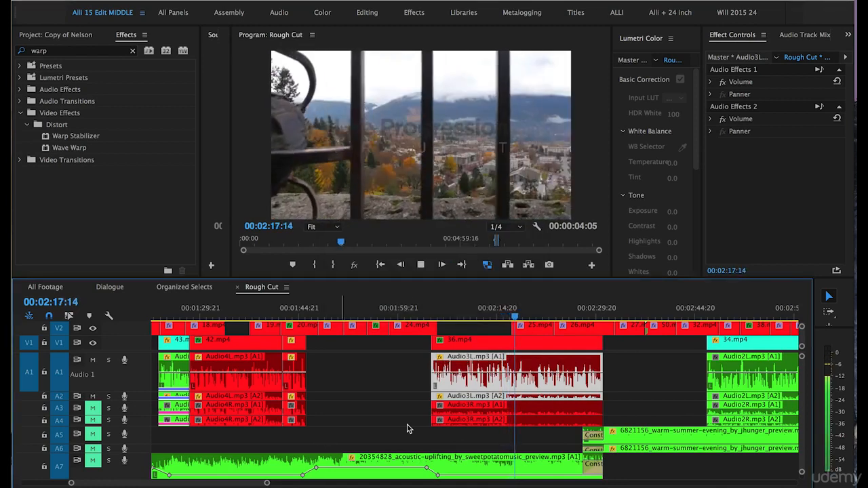
key(space)
key(minus)
key(minus)
key(minus)
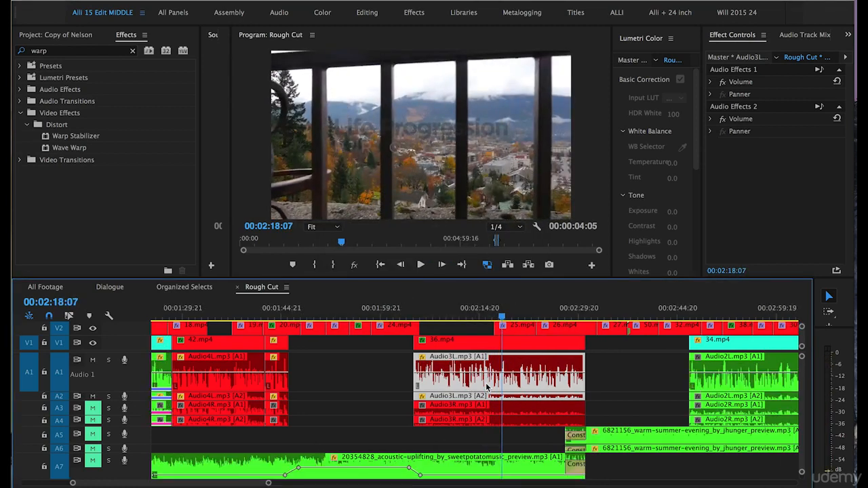
scroll(569, 372, right, 3)
click(519, 314)
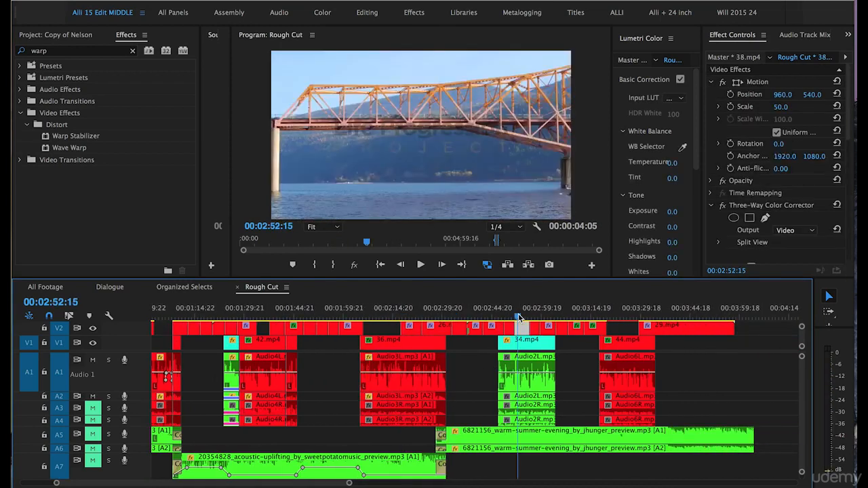
key(equal)
key(equal)
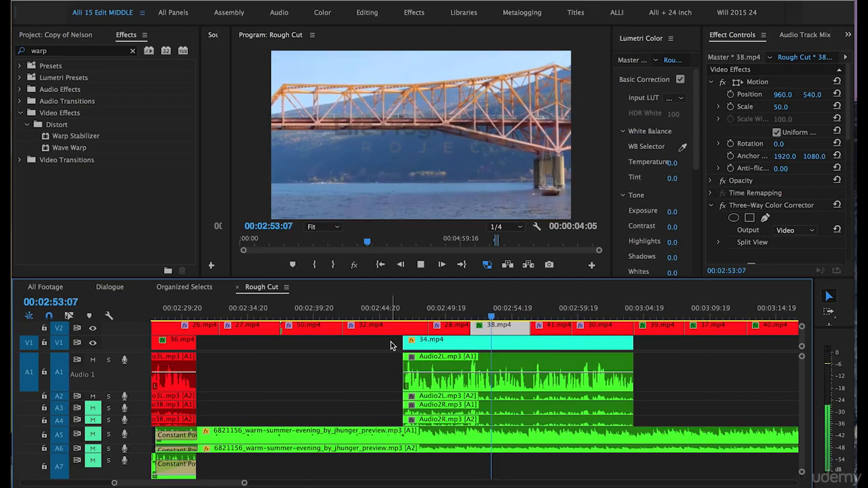
key(space)
drag(380, 360, 436, 393)
right_click(436, 394)
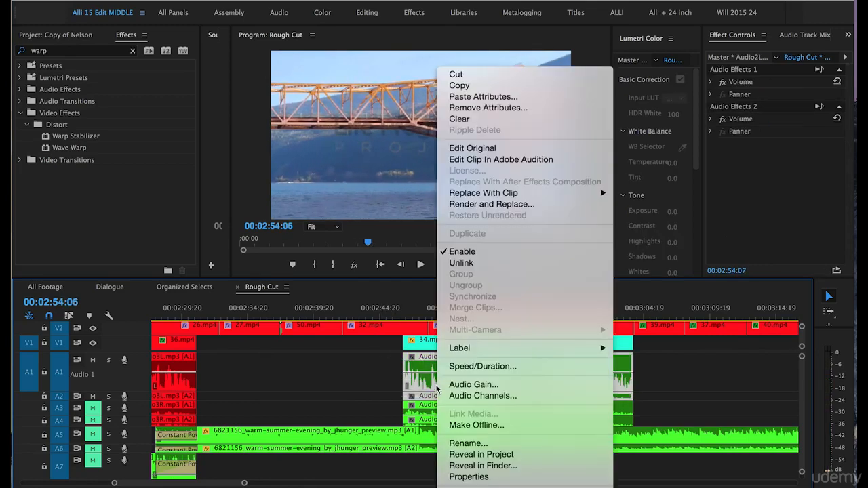
click(461, 329)
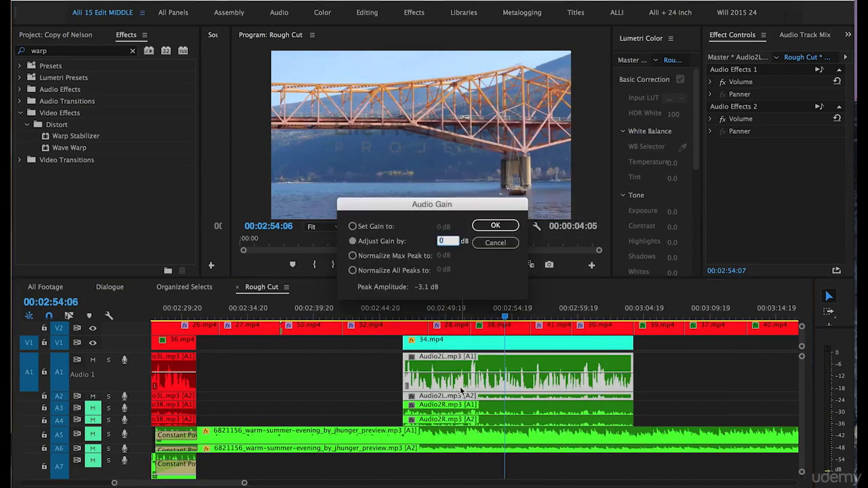
key(Return)
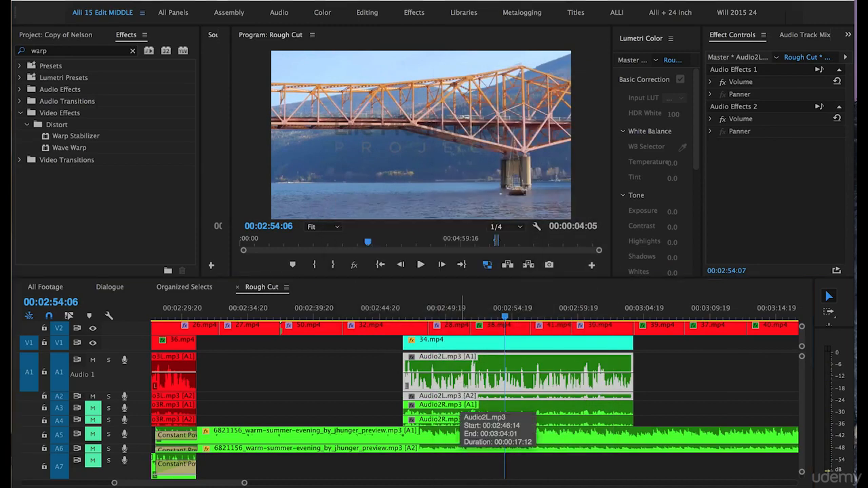
key(space)
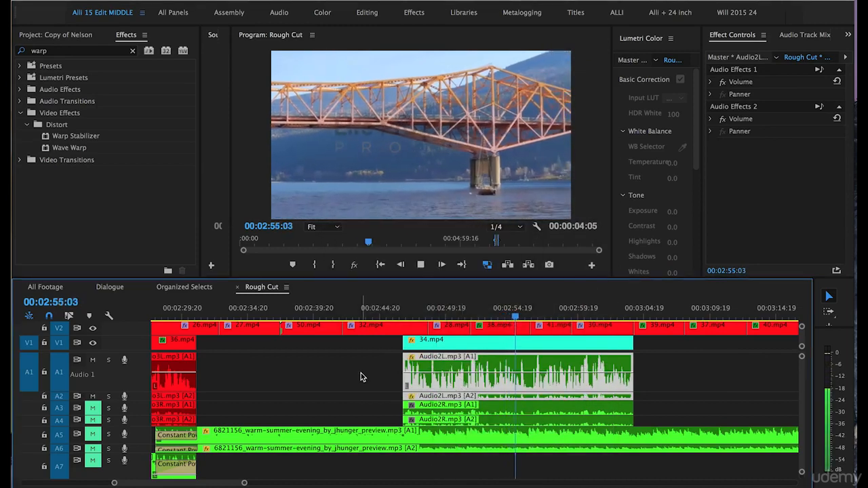
key(space)
- Select the Audio2L clips and adjust their audio gain by -1 dB
click(376, 367)
drag(390, 379, 424, 396)
right_click(424, 398)
click(448, 384)
text(-1)
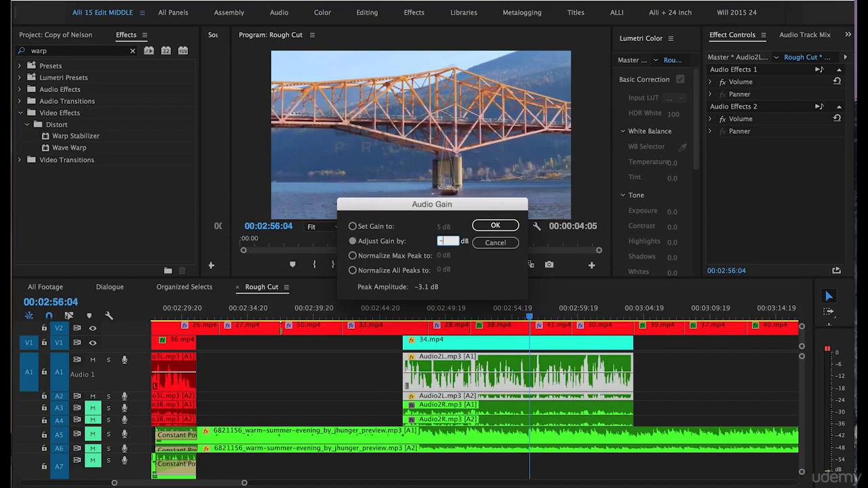
click(496, 226)
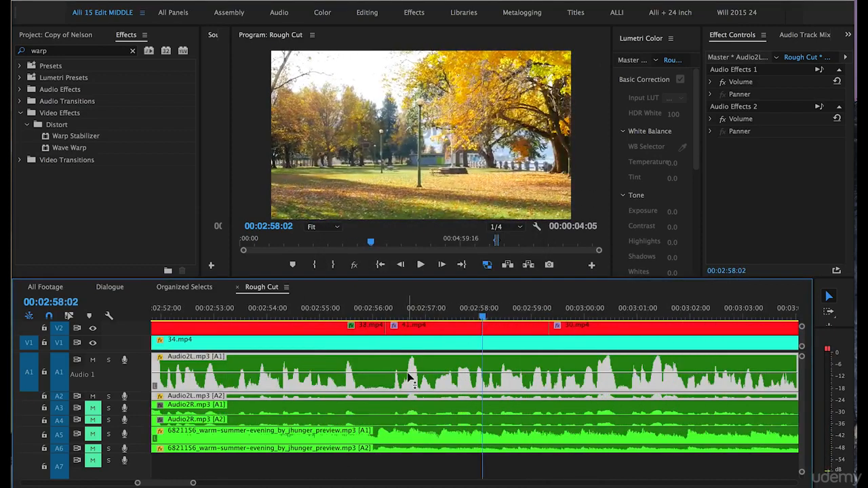
- Zoom into the Audio2L waveform around 00:02:51 to inspect its loud peaks
click(221, 317)
key(=)
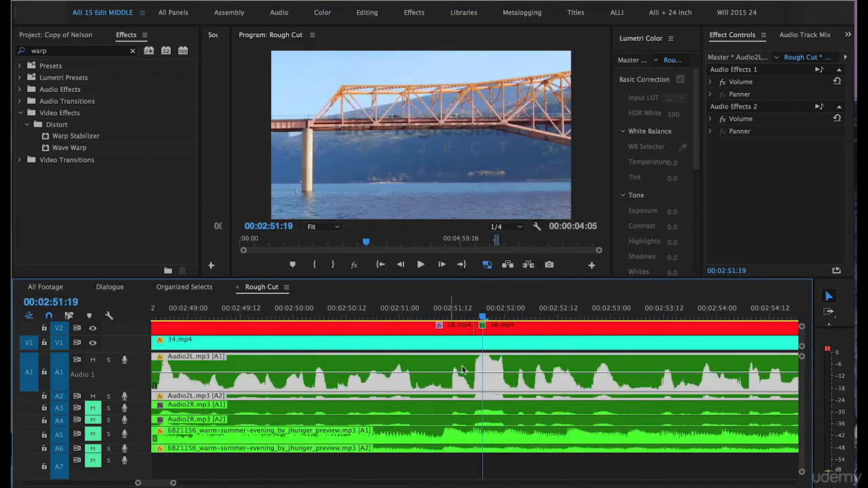
key(=)
key(-)
click(421, 311)
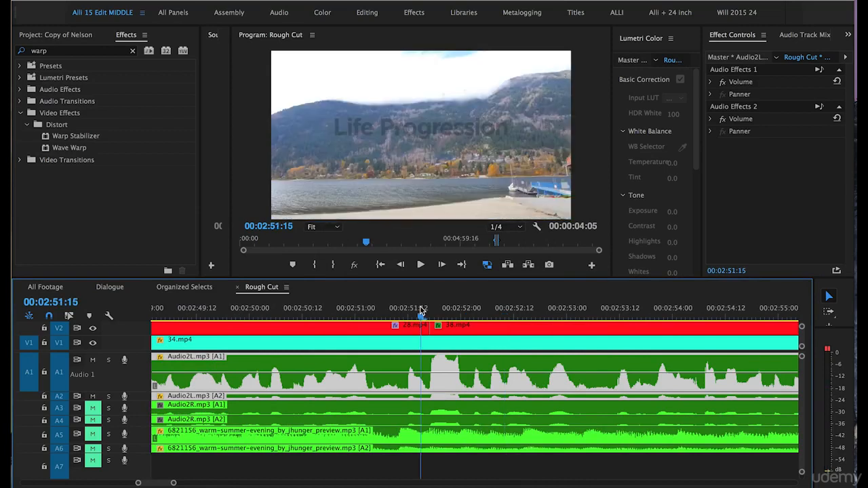
- Split the Audio2R clips on tracks A3 and A4 at about 00:02:51:16 and 00:02:52:01 with the Razor tool
key(-)
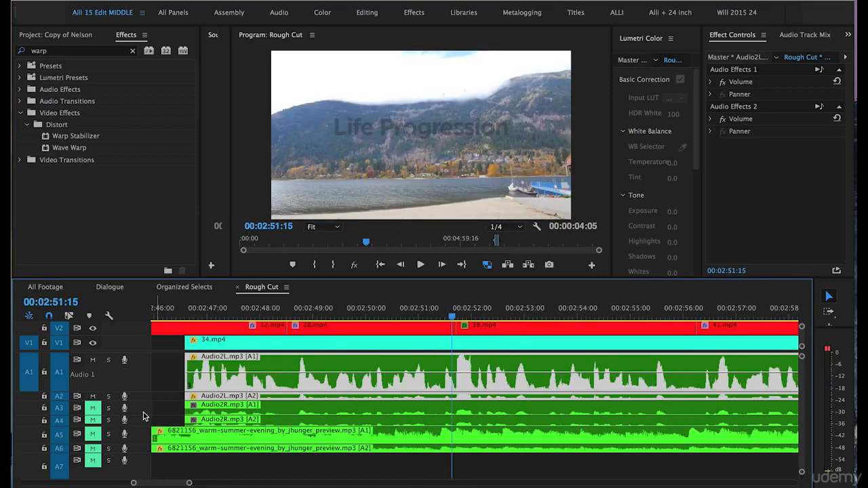
drag(144, 427, 144, 446)
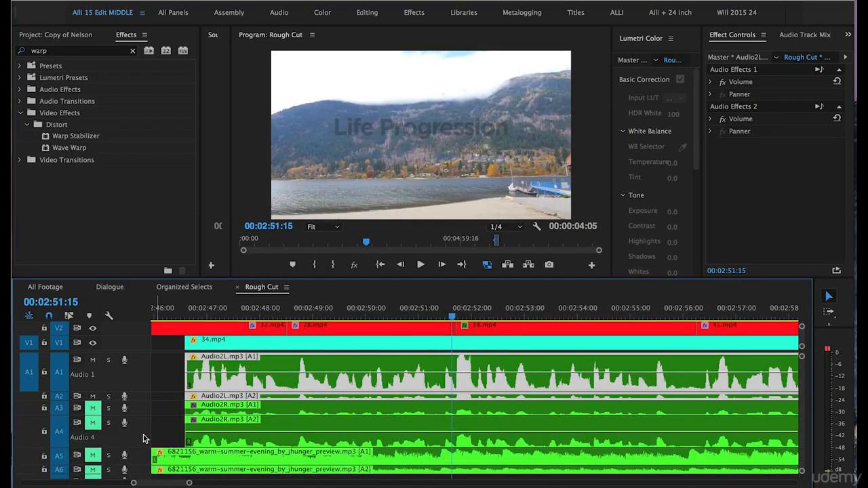
drag(138, 414, 139, 425)
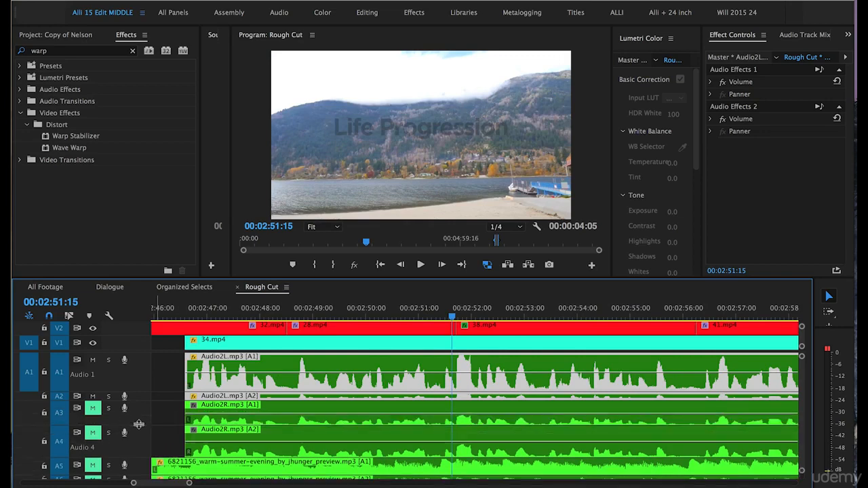
key(=)
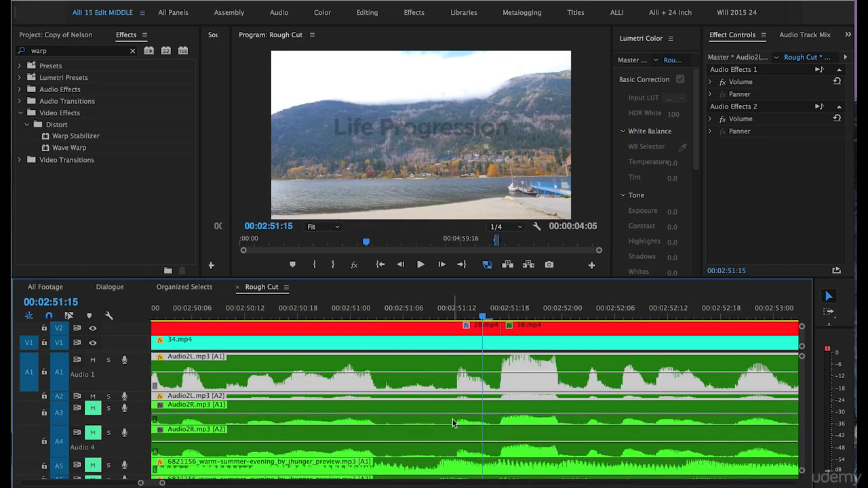
key(c)
click(493, 416)
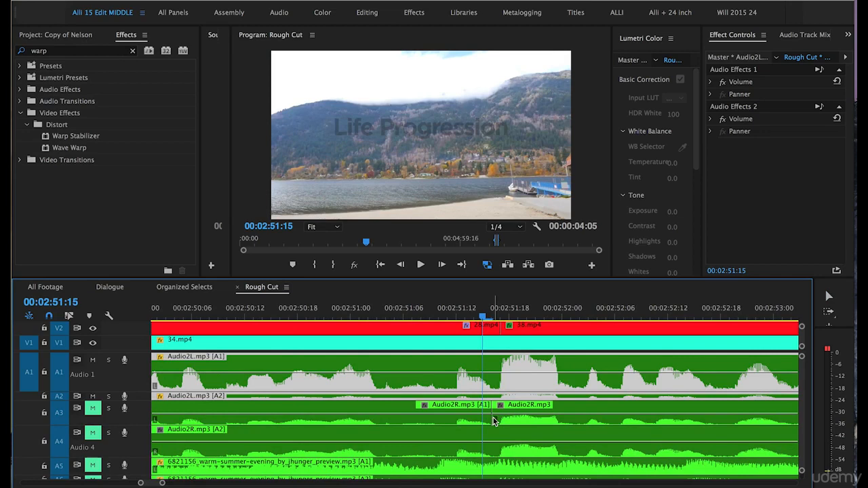
key(ctrl+z)
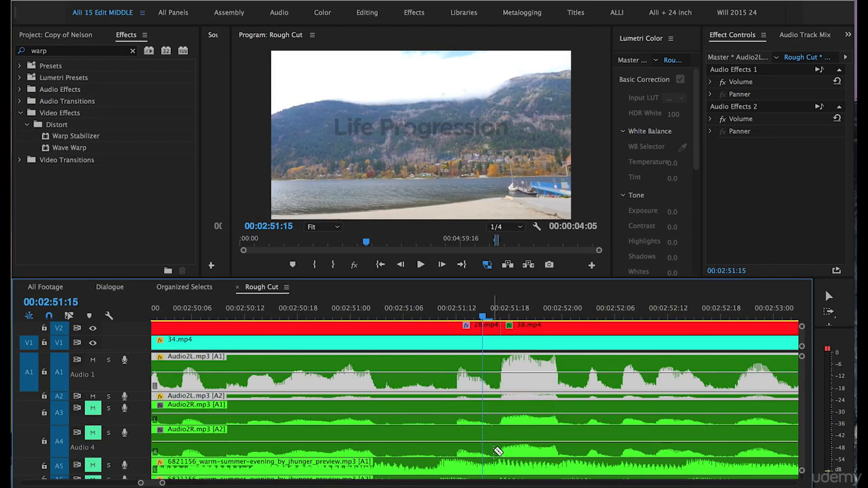
click(495, 435)
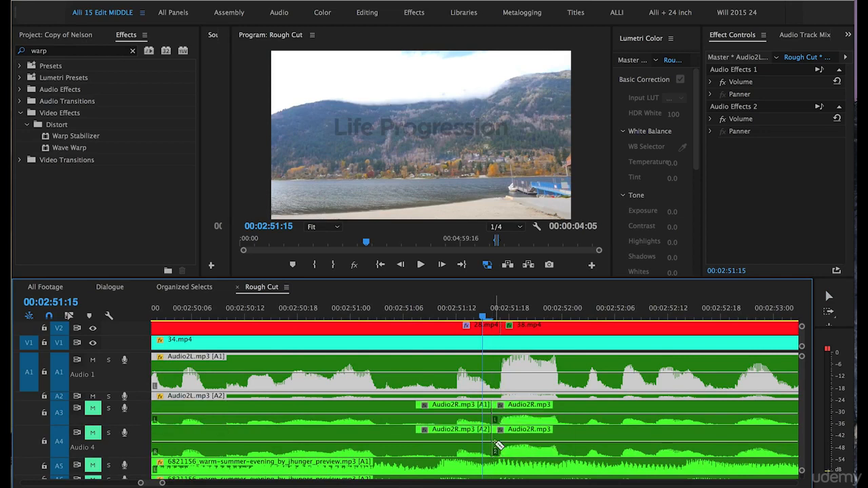
click(582, 451)
click(582, 417)
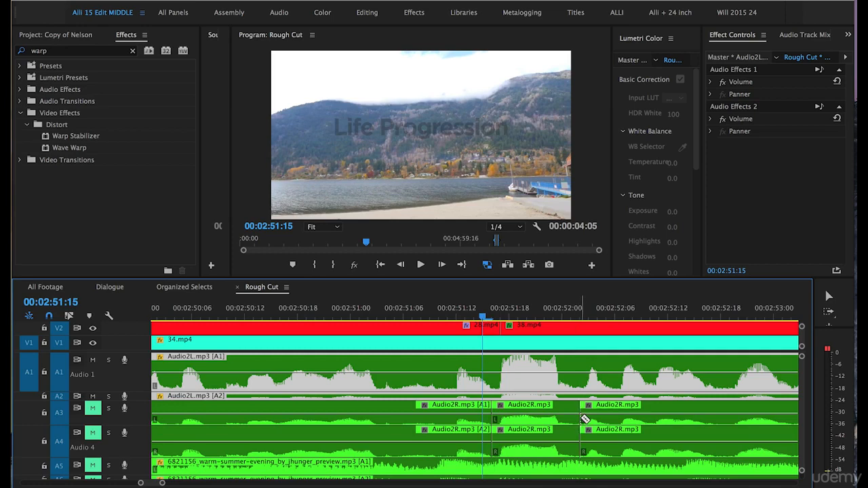
- Select the middle Audio2R segments on both tracks and adjust their audio gain by 12 dB
click(524, 419)
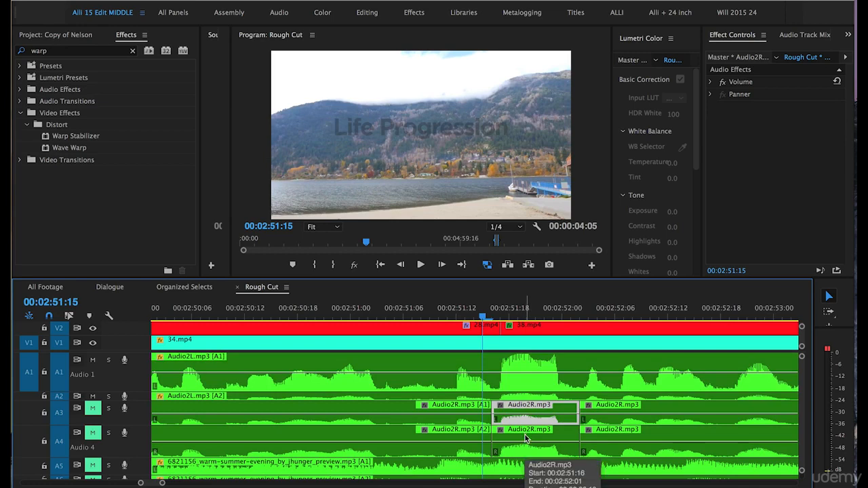
shift+click(525, 435)
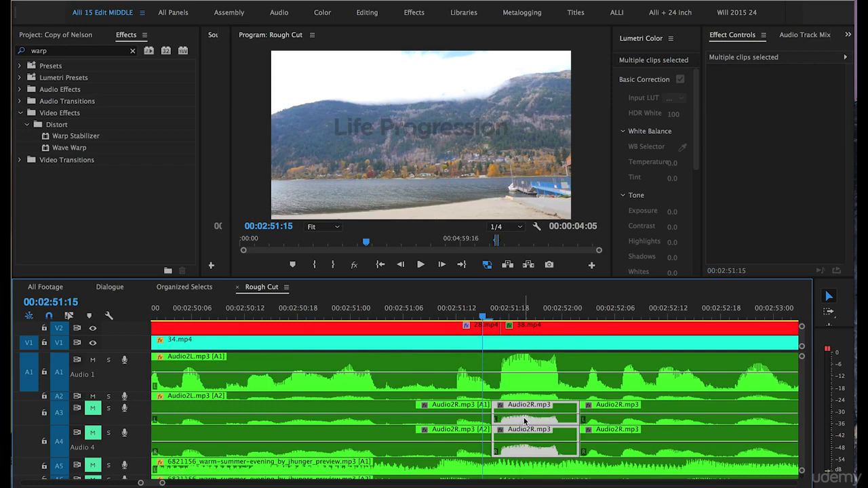
right_click(524, 421)
click(544, 402)
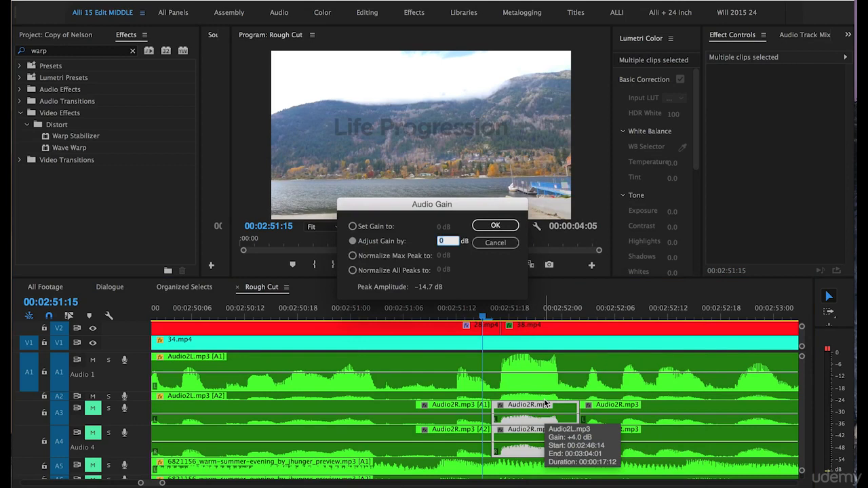
text(12)
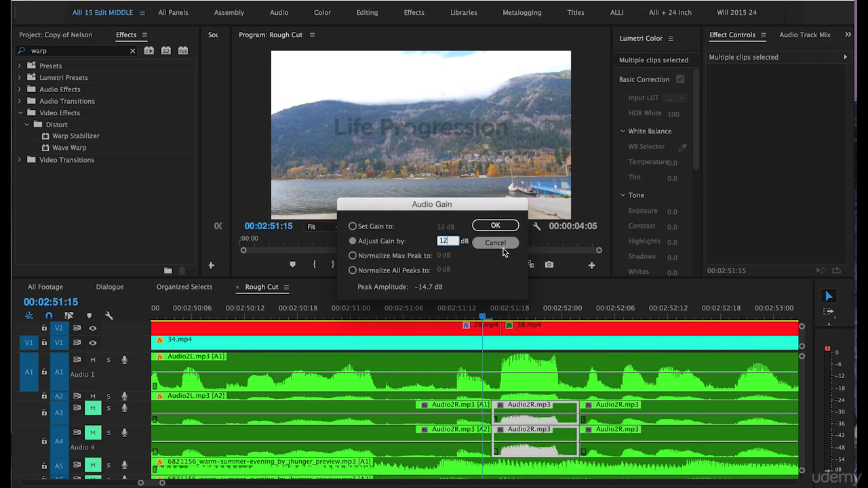
click(495, 225)
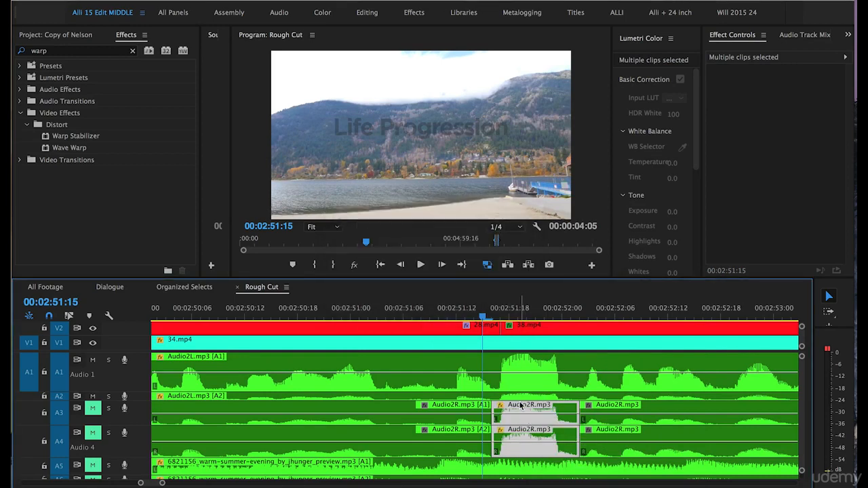
- Move the boosted Audio2R segments up onto tracks A1 and A2 over the Audio2L section
drag(523, 406, 528, 375)
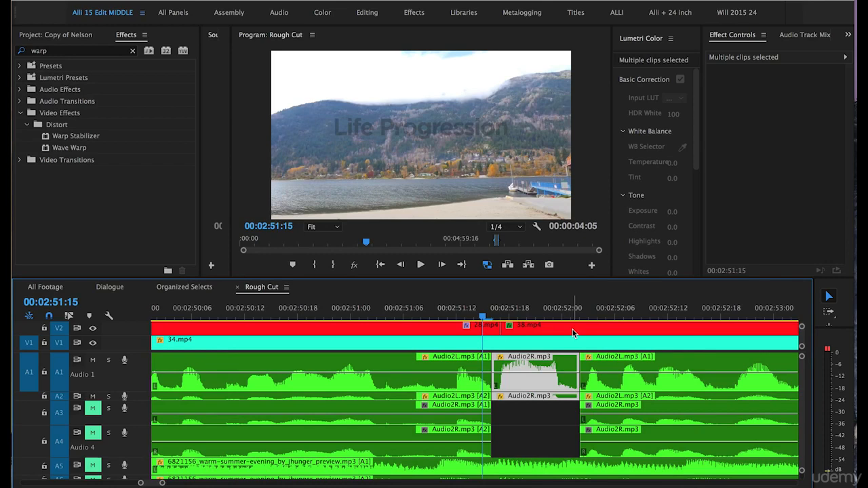
click(441, 312)
key(minus)
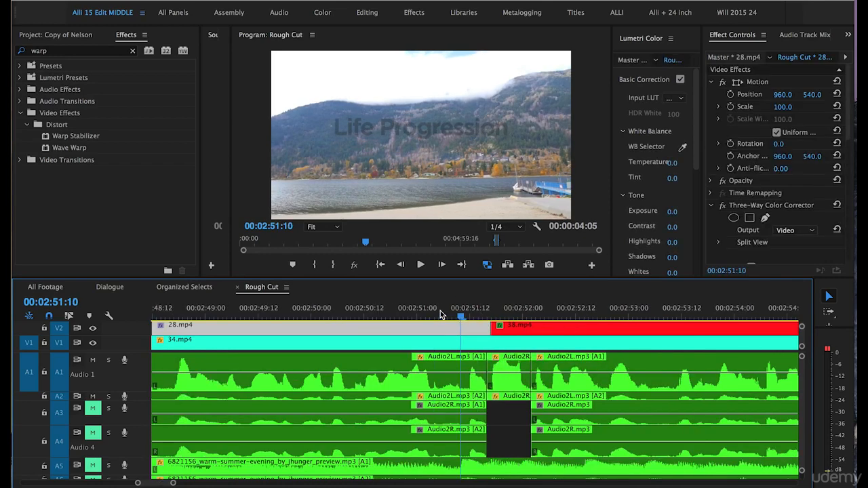
key(XF86AudioRaiseVolume)
key(XF86AudioRaiseVolume)
key(XF86AudioRaiseVolume)
key(XF86AudioRaiseVolume)
key(XF86AudioRaiseVolume)
key(XF86AudioRaiseVolume)
key(XF86AudioRaiseVolume)
key(XF86AudioRaiseVolume)
key(XF86AudioRaiseVolume)
key(XF86AudioRaiseVolume)
key(XF86AudioRaiseVolume)
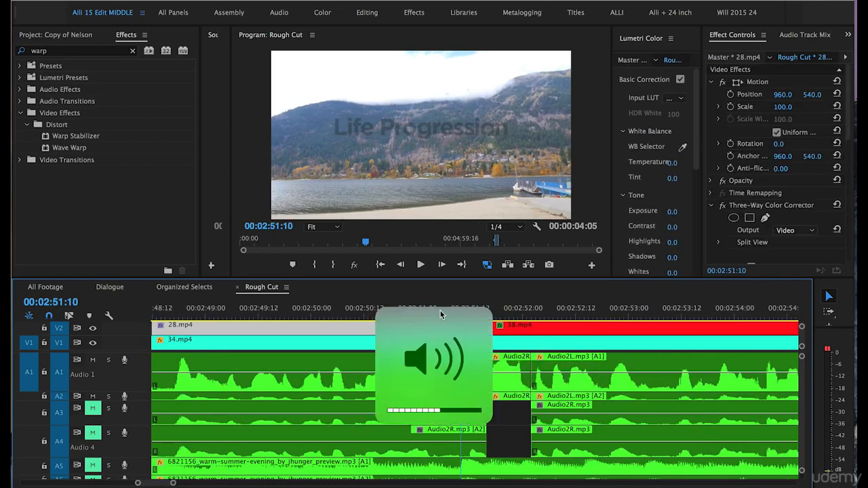
- Move along the timeline to the Audio6L clips around 00:03:19
click(513, 427)
key(Down)
drag(142, 391, 143, 412)
key(equal)
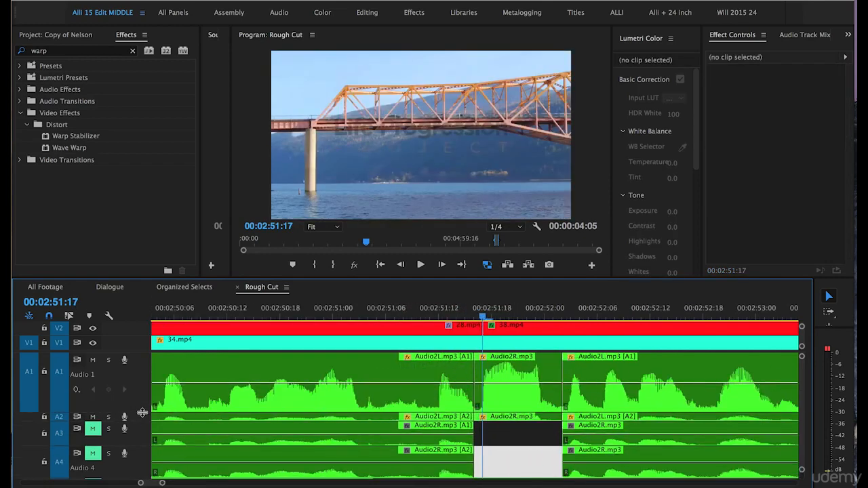
key(minus)
click(186, 418)
key(minus)
key(minus)
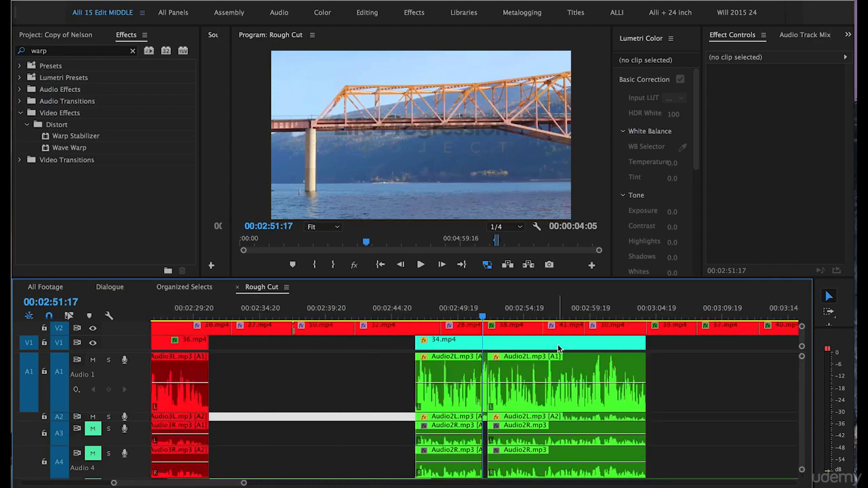
key(minus)
click(668, 312)
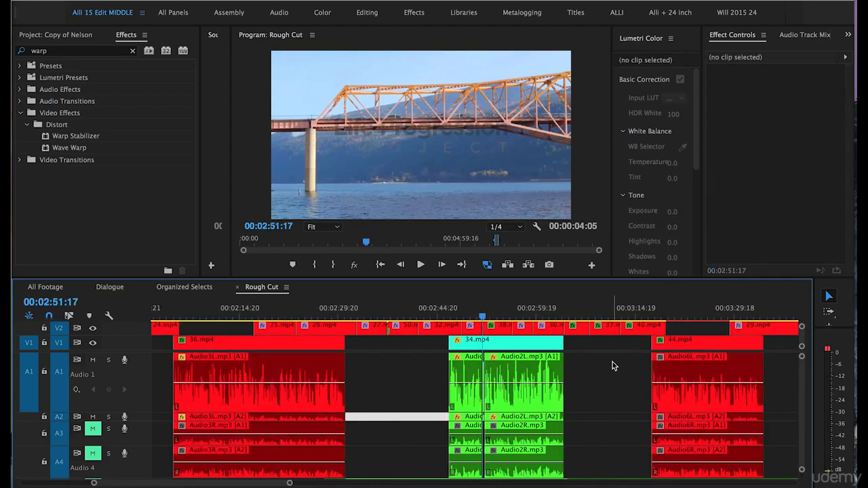
click(668, 312)
key(minus)
key(equal)
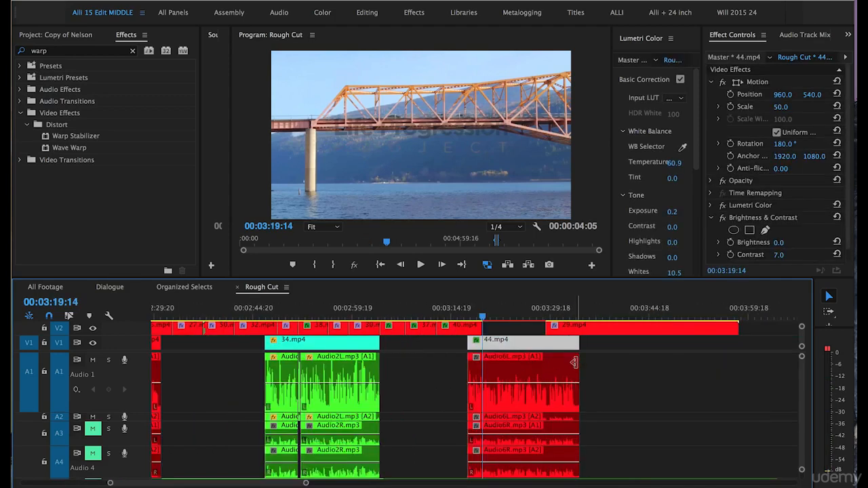
key(equal)
- Select the Audio6L clips and adjust their audio gain by 5 dB
drag(731, 373, 636, 419)
right_click(559, 398)
click(570, 386)
text(5)
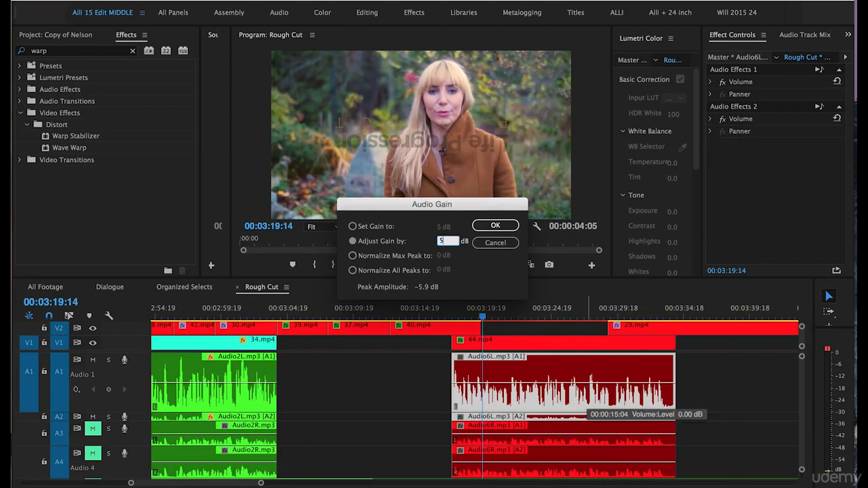
key(Return)
- Play back the Audio6L section and adjust its audio gain by -1 dB
key(space)
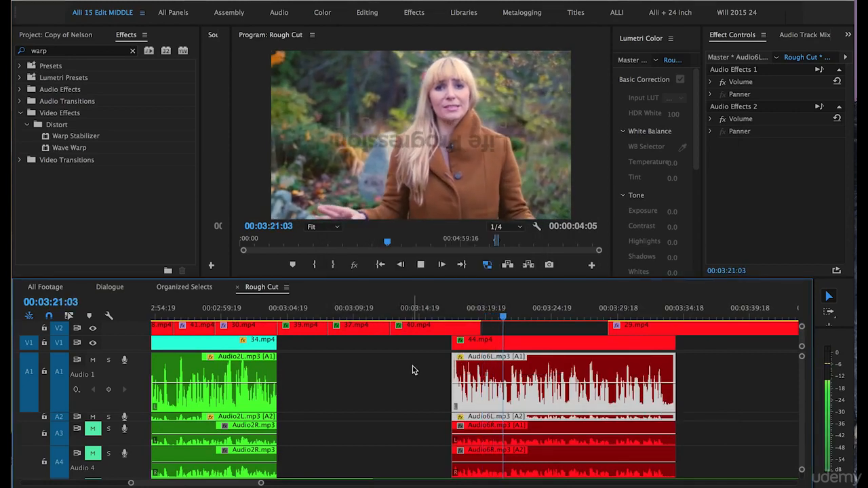
key(space)
right_click(468, 399)
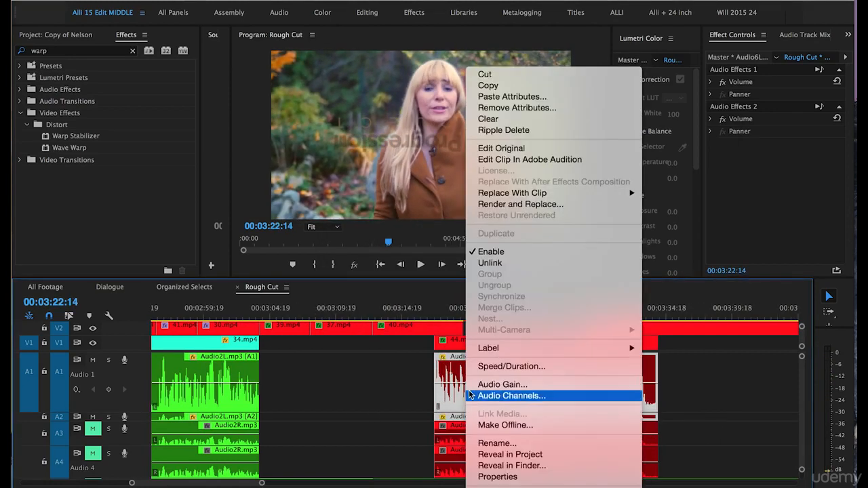
click(504, 386)
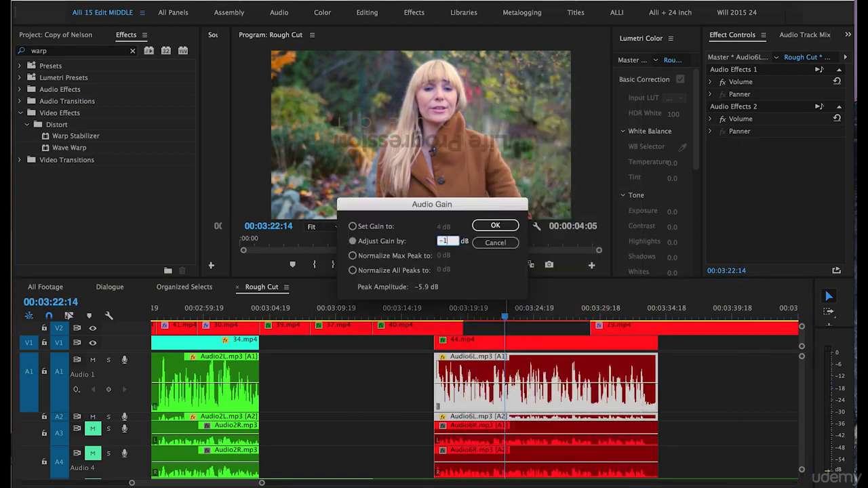
click(489, 225)
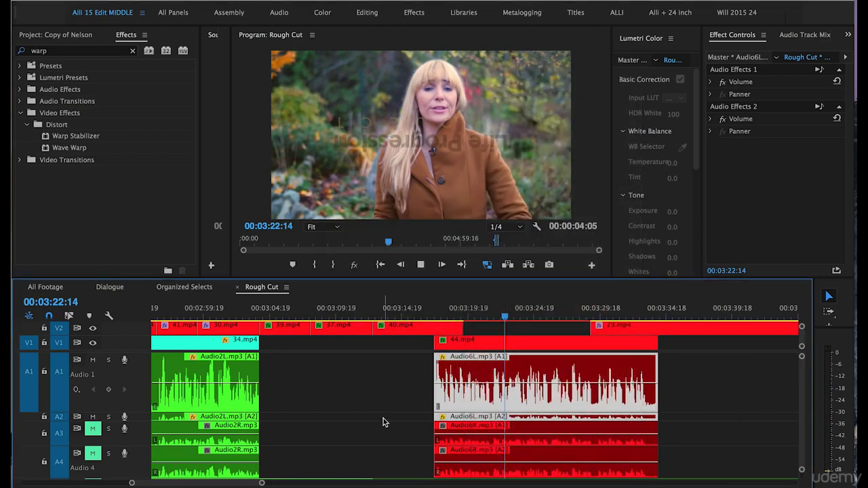
- Play back and examine the Audio6L clip around 00:03:28
key(space)
key(space)
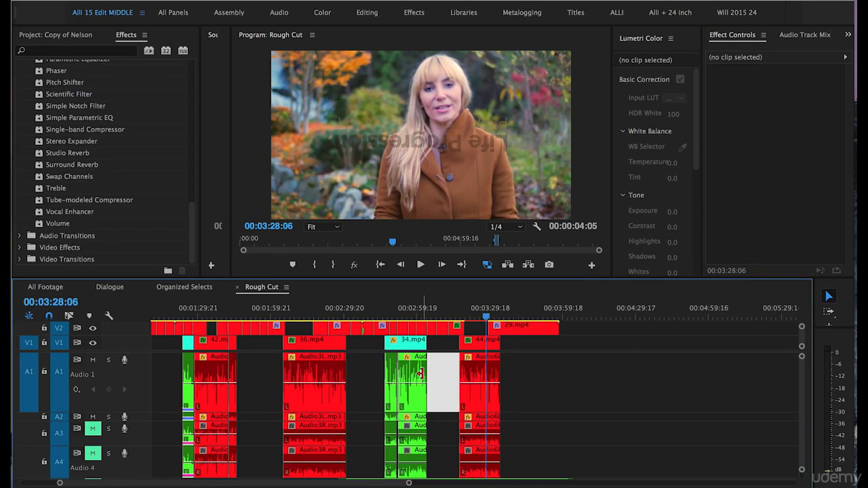
key(=)
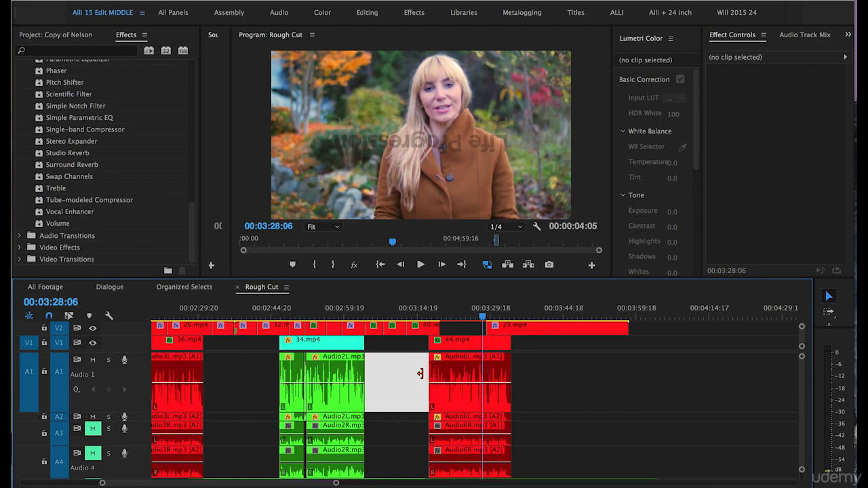
key(=)
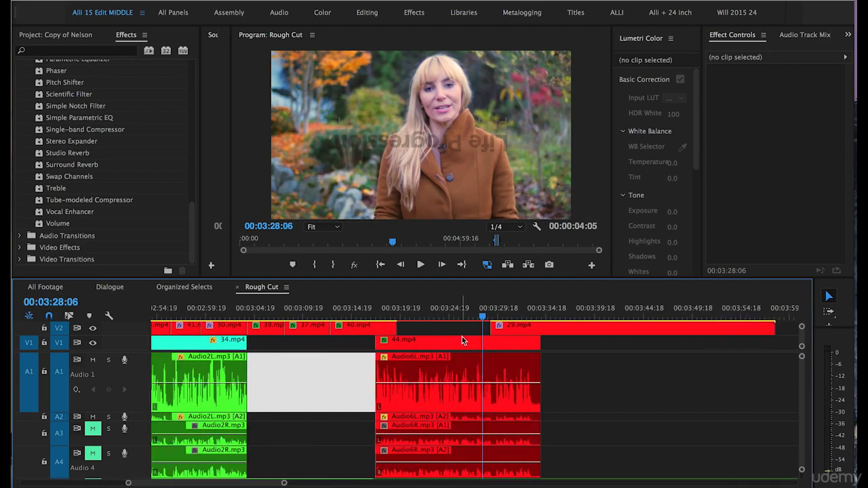
key(=)
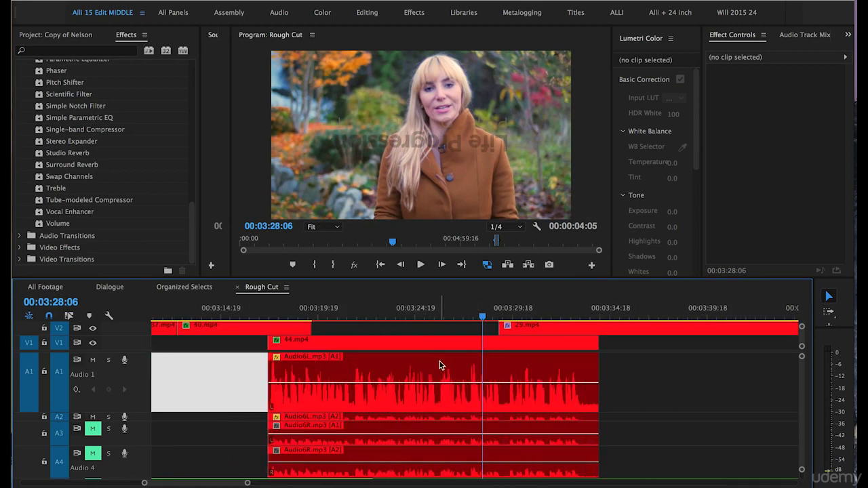
- Try raising the Audio6L clip's volume level to about 6 dB
click(378, 388)
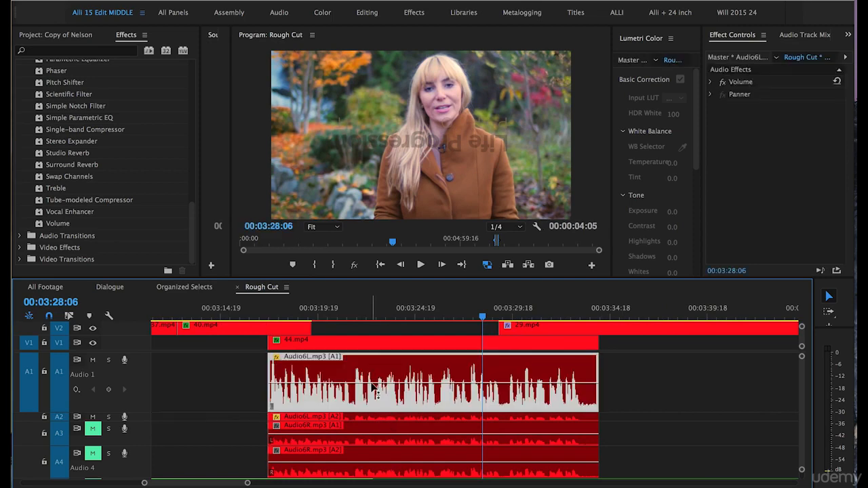
drag(375, 388, 427, 357)
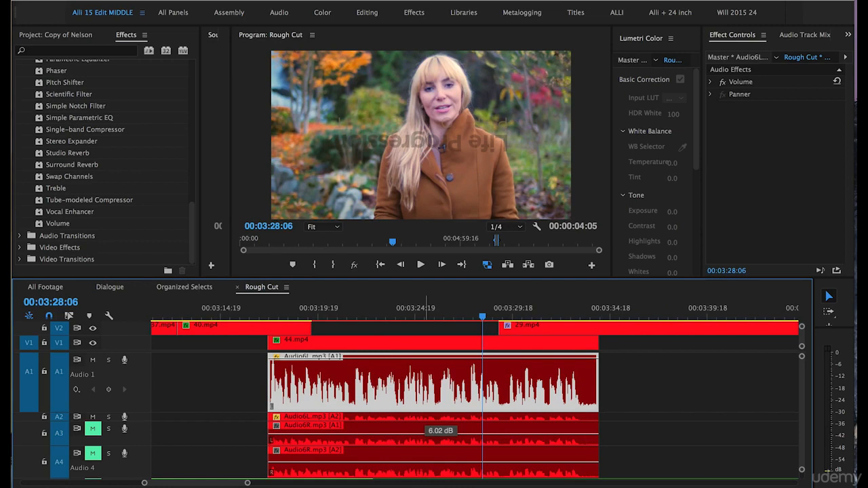
drag(427, 357, 426, 358)
- Select the Audio6L clip and inspect its waveform near 00:03:28 for loud peaks
key(minus)
key(minus)
key(minus)
click(583, 371)
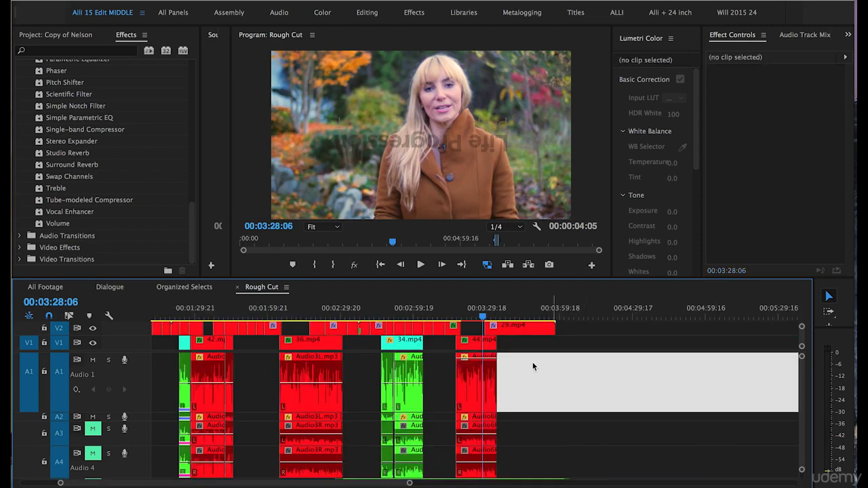
click(479, 384)
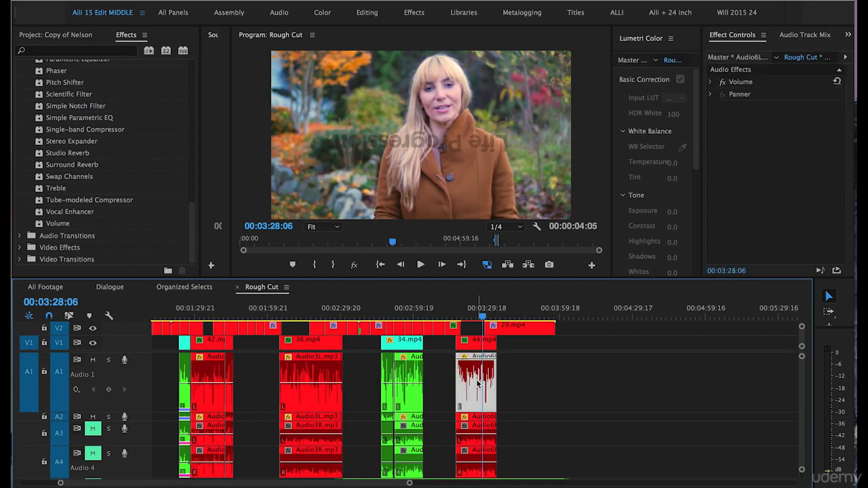
key(equal)
key(equal)
key(equal)
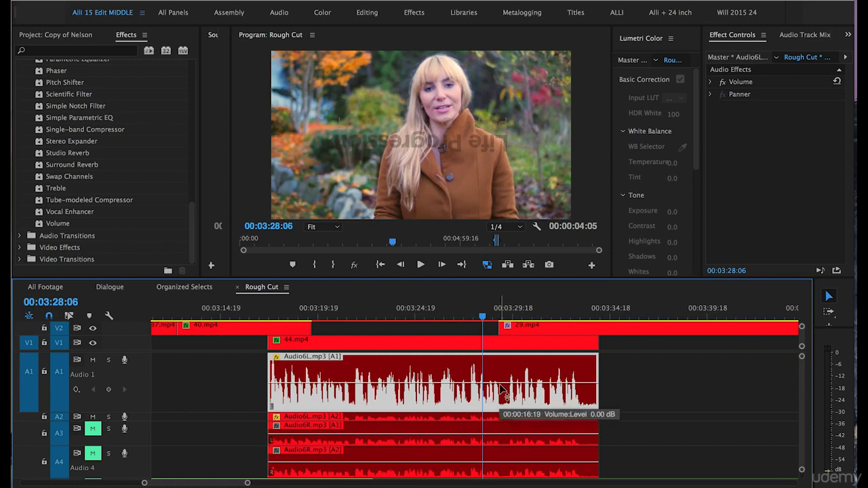
key(equal)
key(equal)
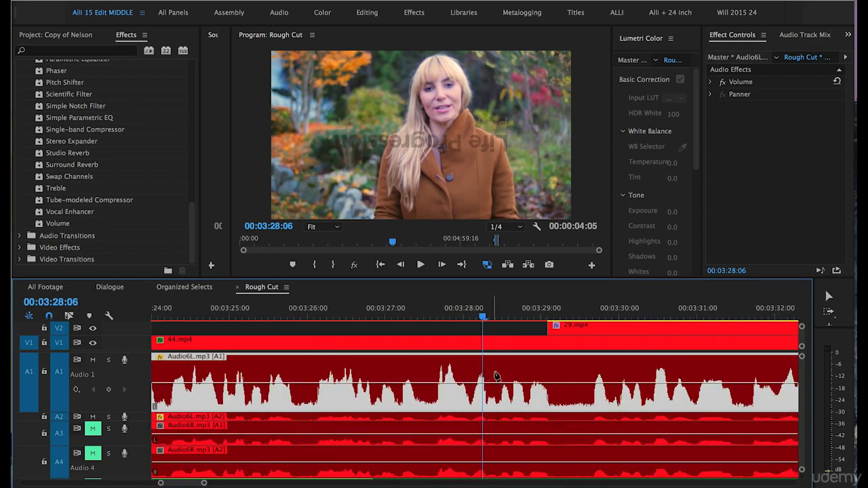
- Add volume keyframes around the loud peak near 00:03:28 on Audio6L and drag the middle keyframe
click(460, 383)
click(530, 384)
drag(493, 383, 493, 368)
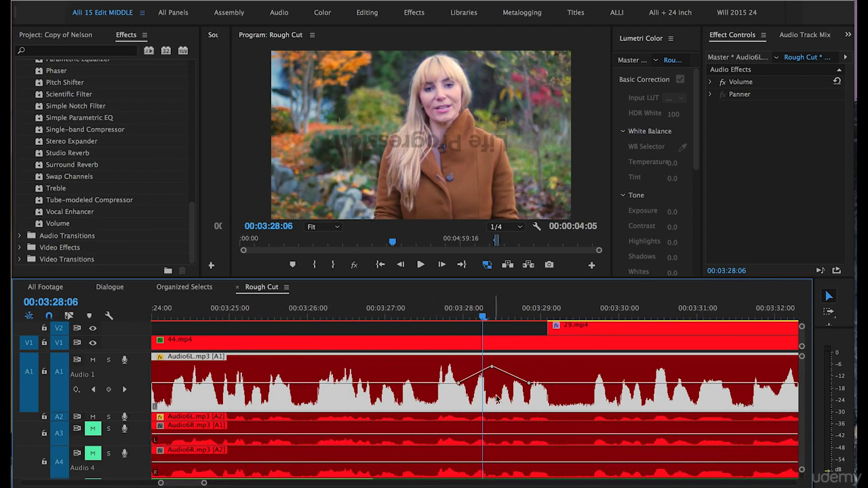
drag(491, 367, 501, 374)
drag(487, 384, 490, 388)
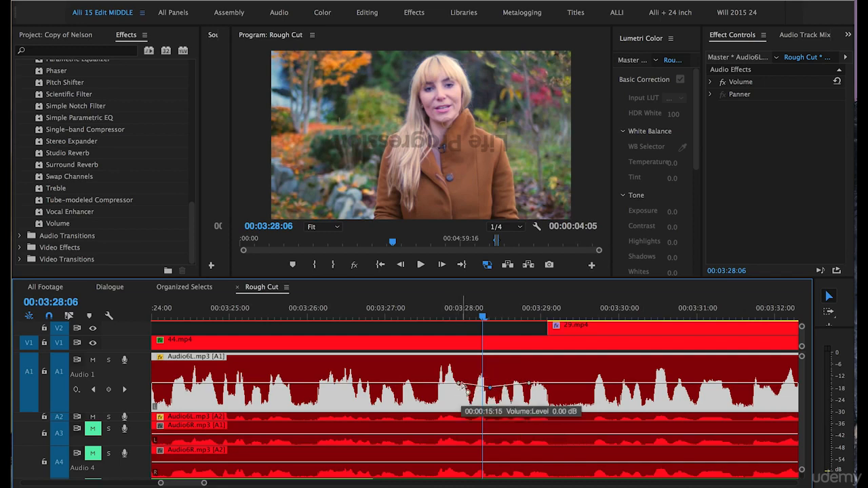
- Delete the Audio6L volume keyframes just added
key(Delete)
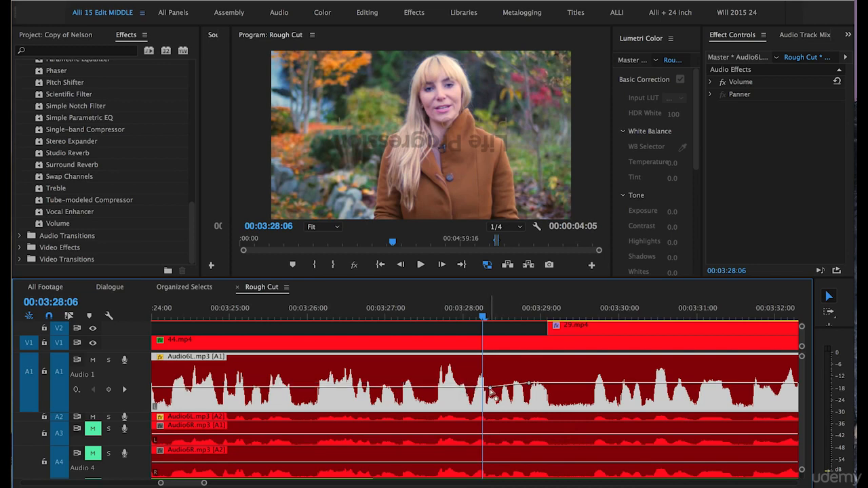
click(490, 388)
key(Delete)
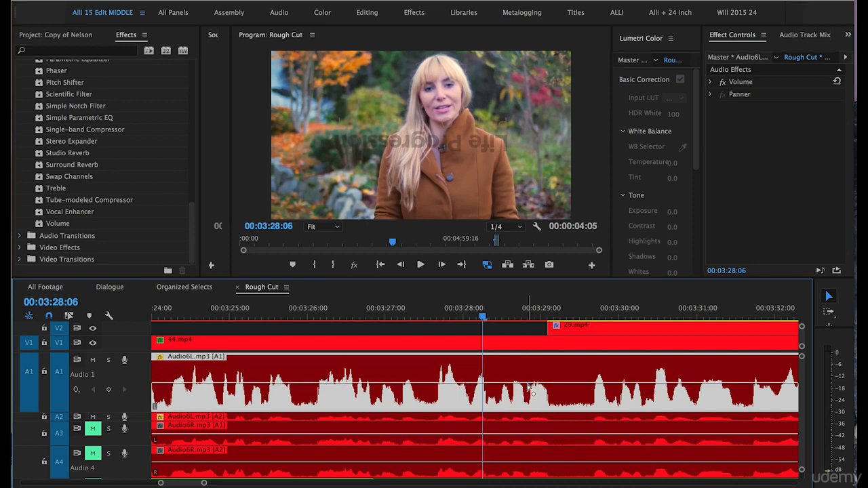
click(440, 332)
key(minus)
key(minus)
key(minus)
key(minus)
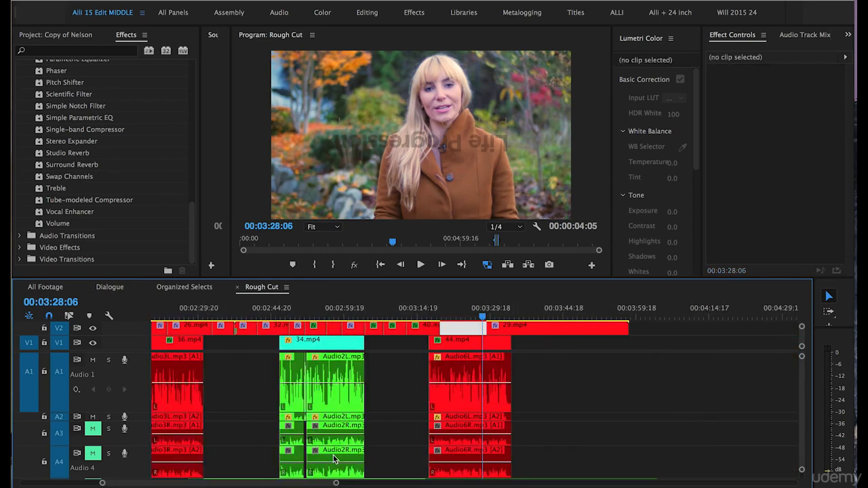